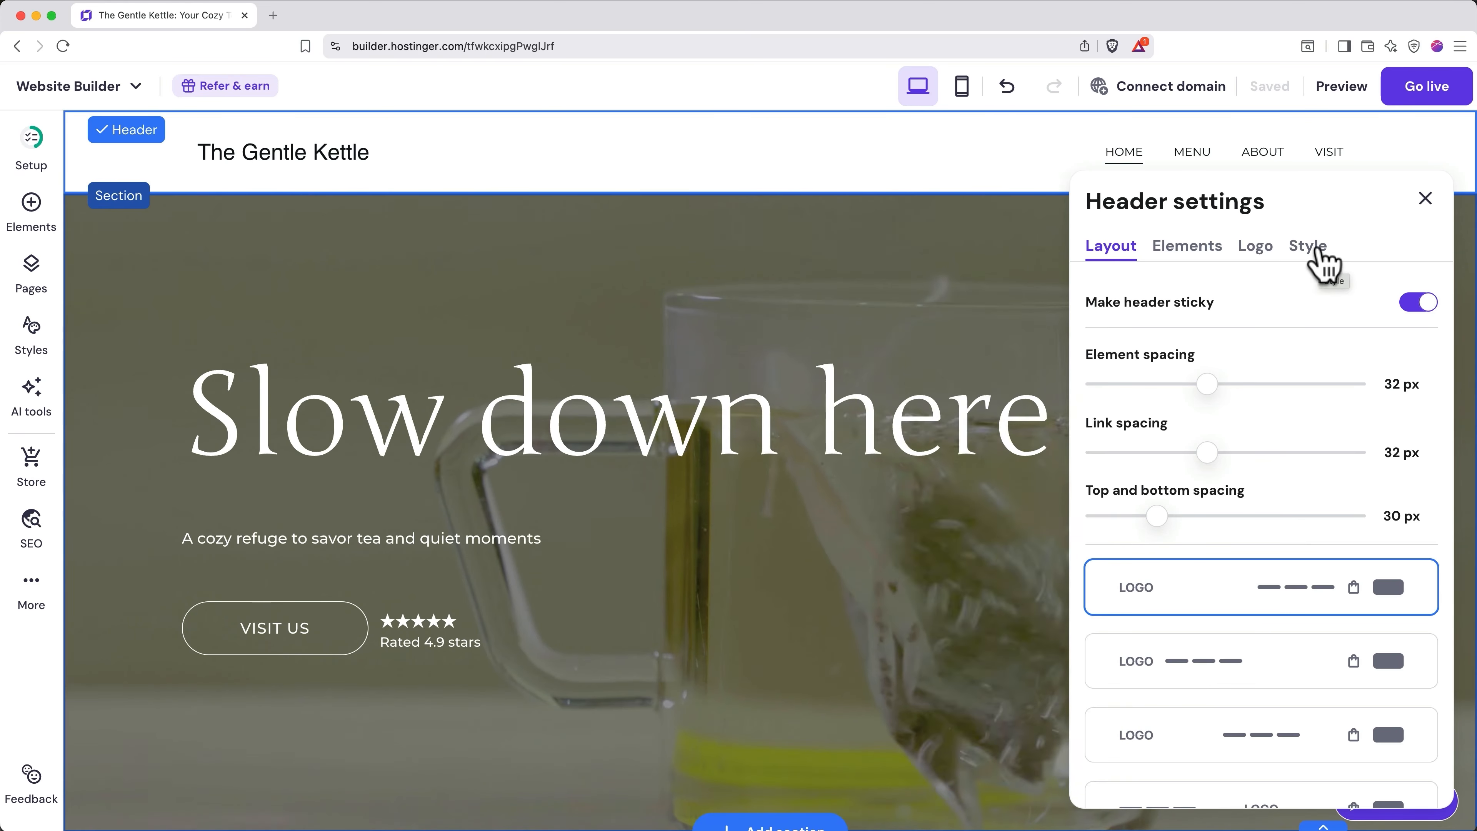
Step: Open the AI logo creator from the header's logo settings and review its style choices and colorful-logo setting
left_click(1258, 255)
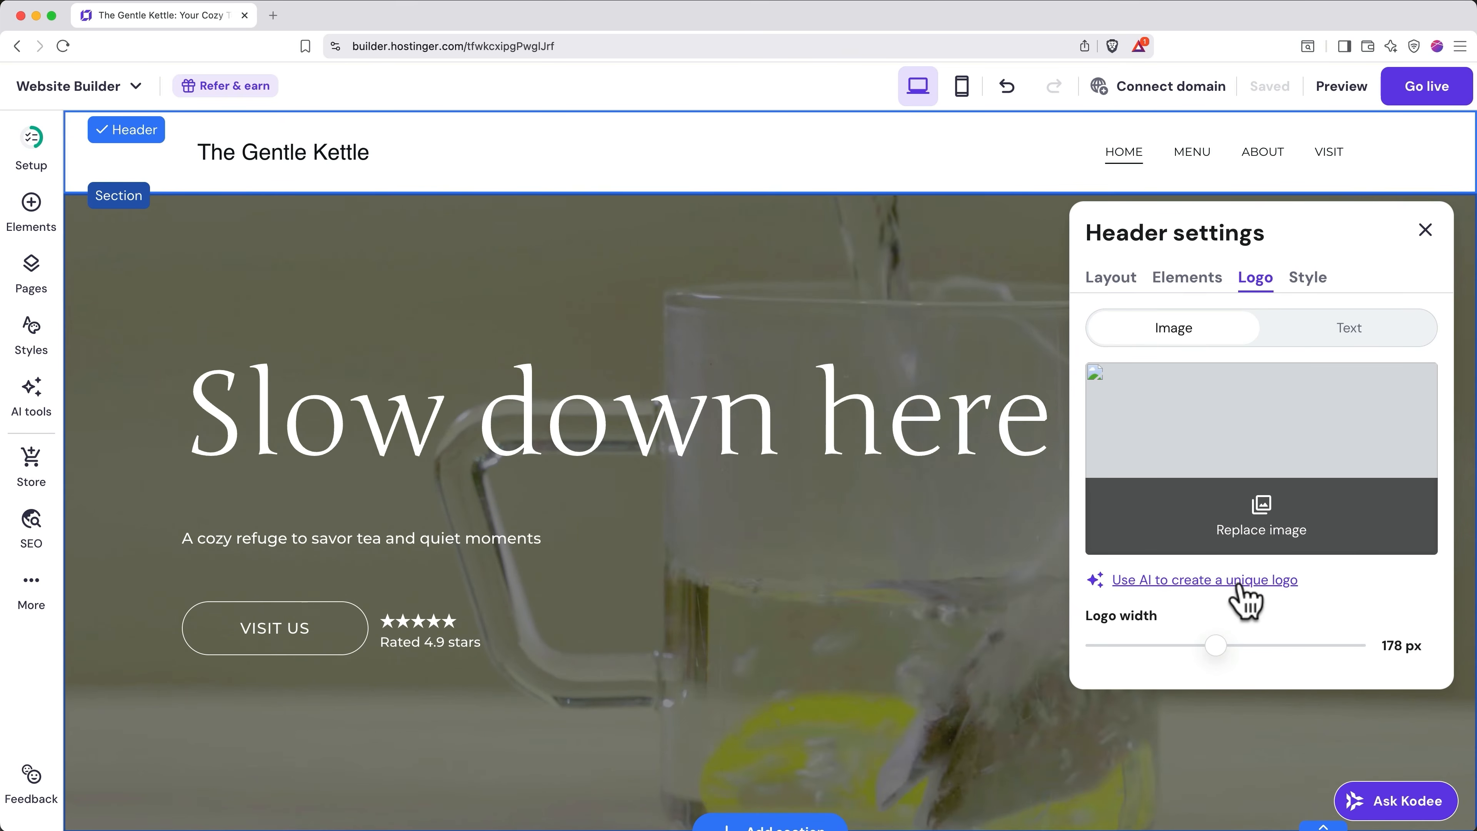
left_click(1243, 599)
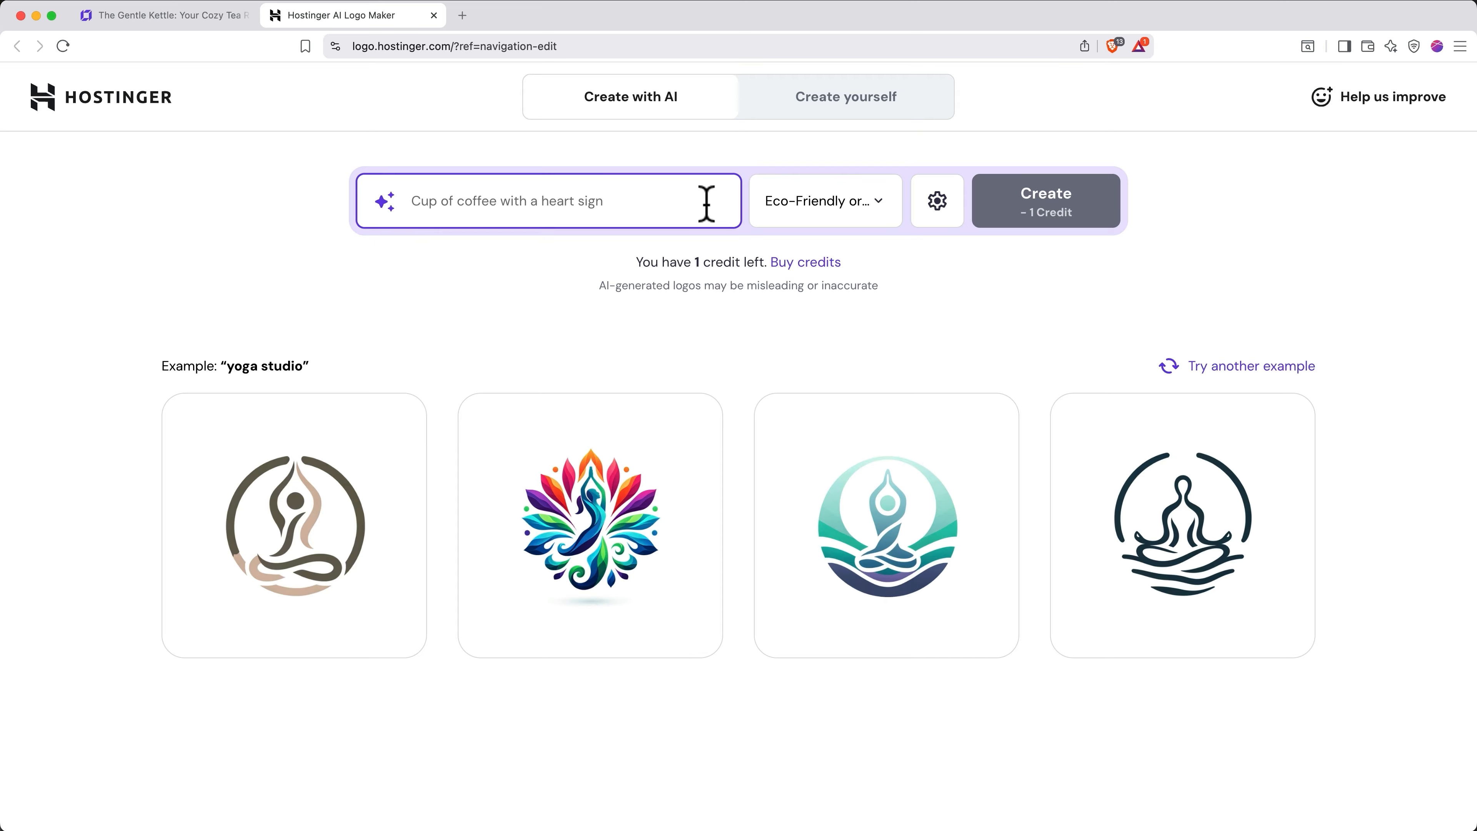
left_click(833, 220)
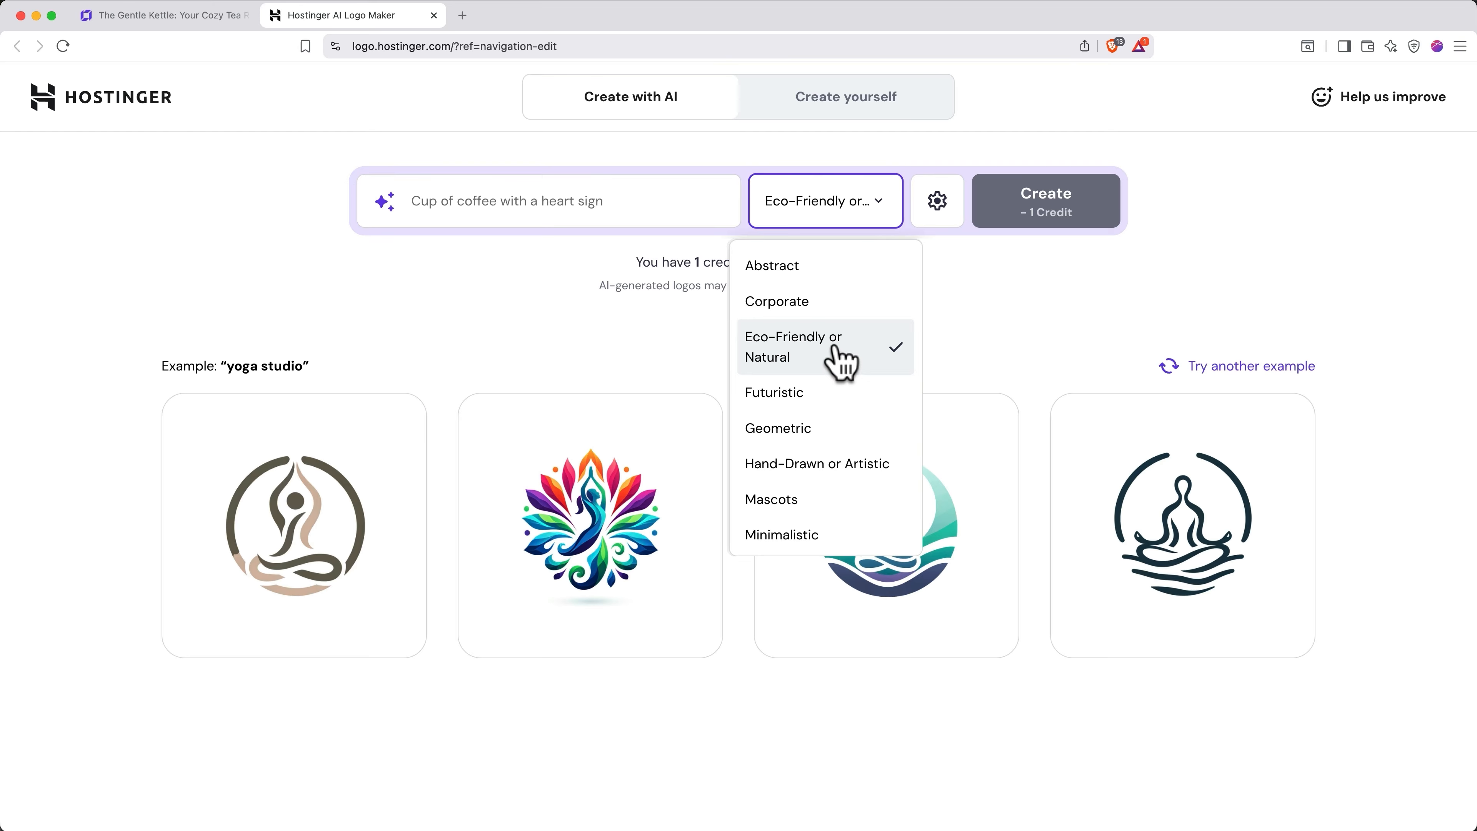
left_click(937, 200)
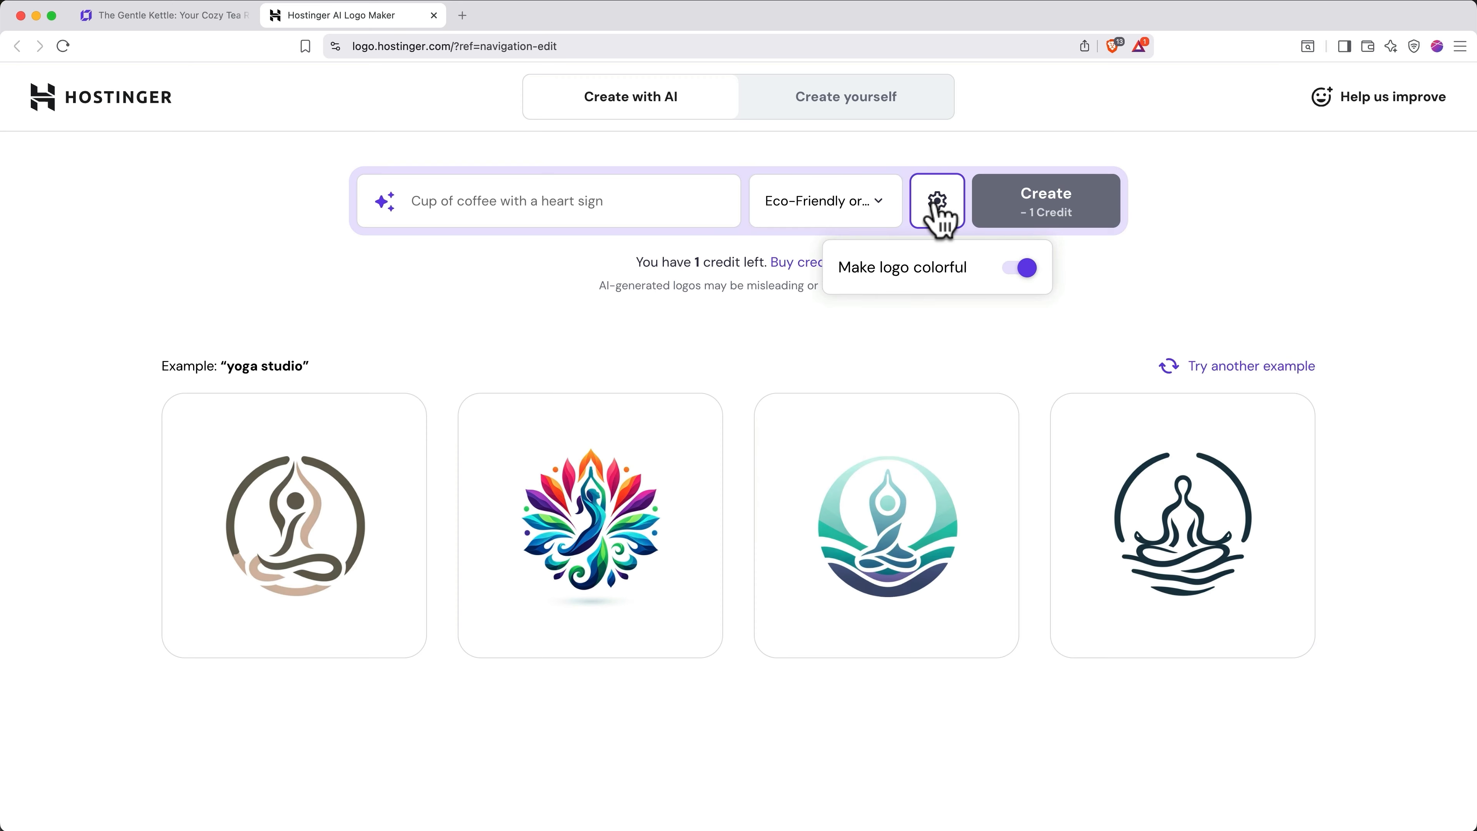
left_click(940, 211)
Step: Generate AI logos from the prompt: Logo for "The Gentle Kettle", a cozy tea shop in California
left_click(602, 205)
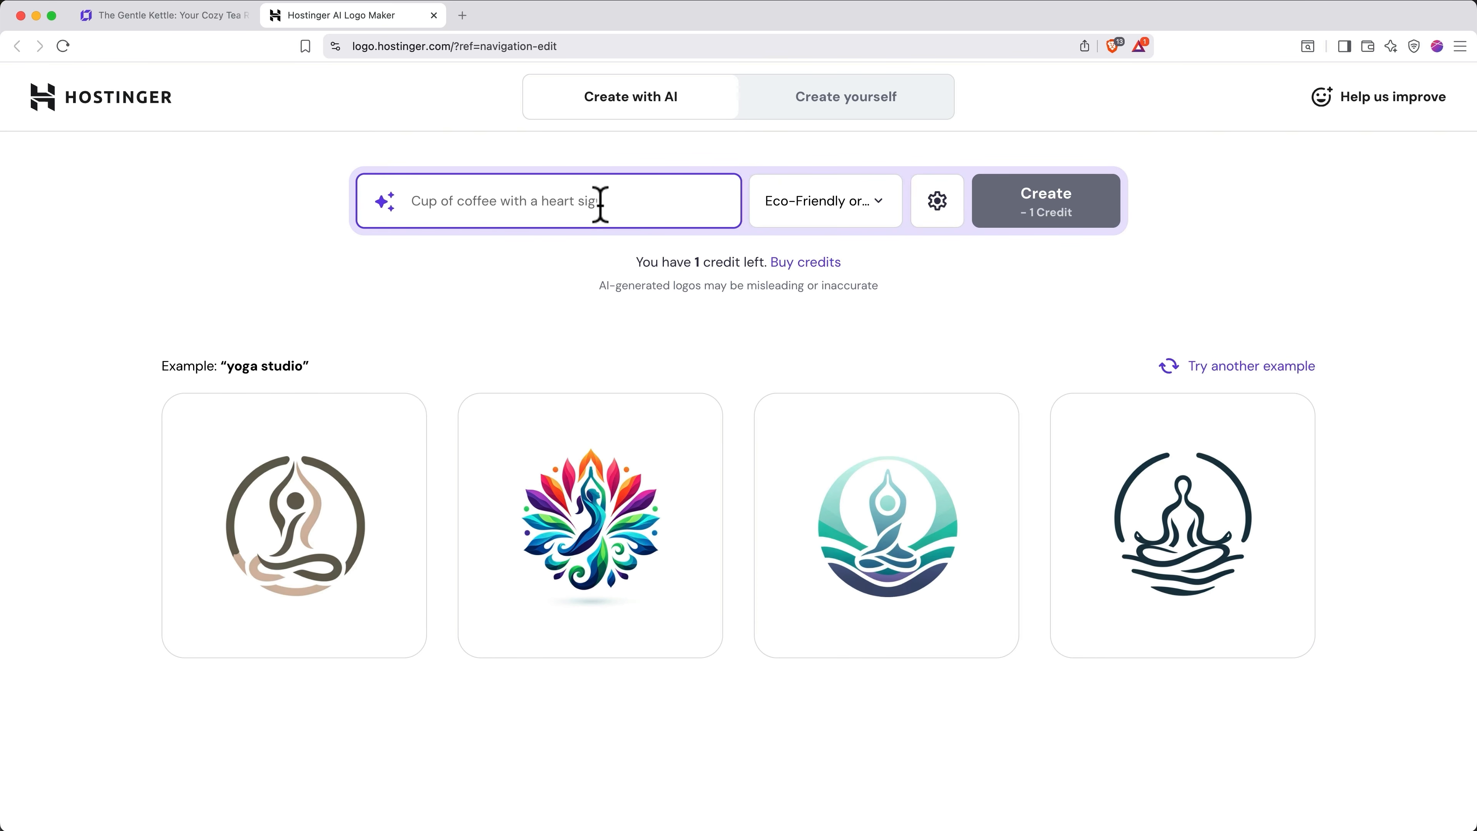
type("Logo for \"The Gentle Kettle\", a cozy tea s")
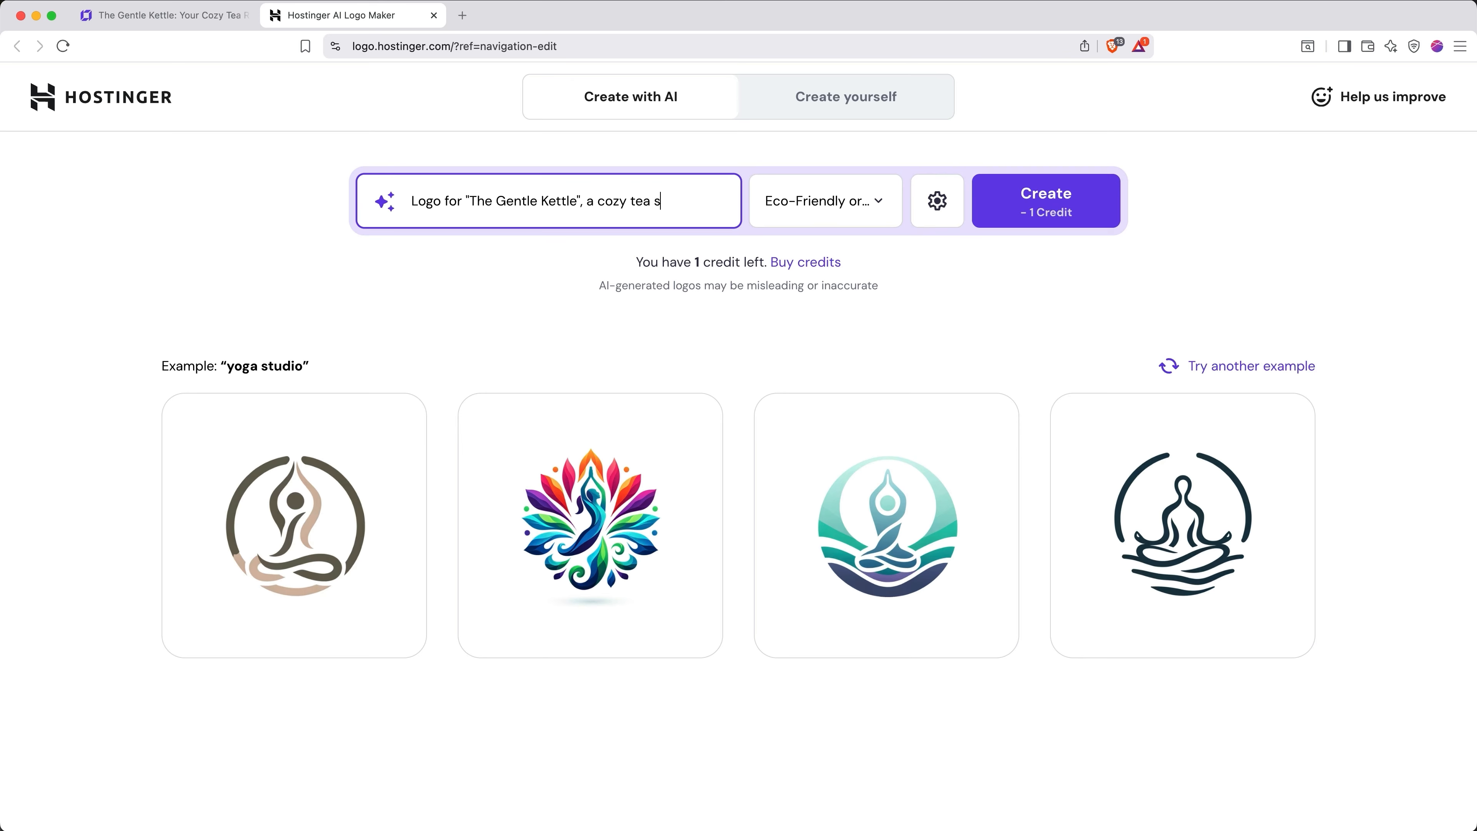
type("hop in California.")
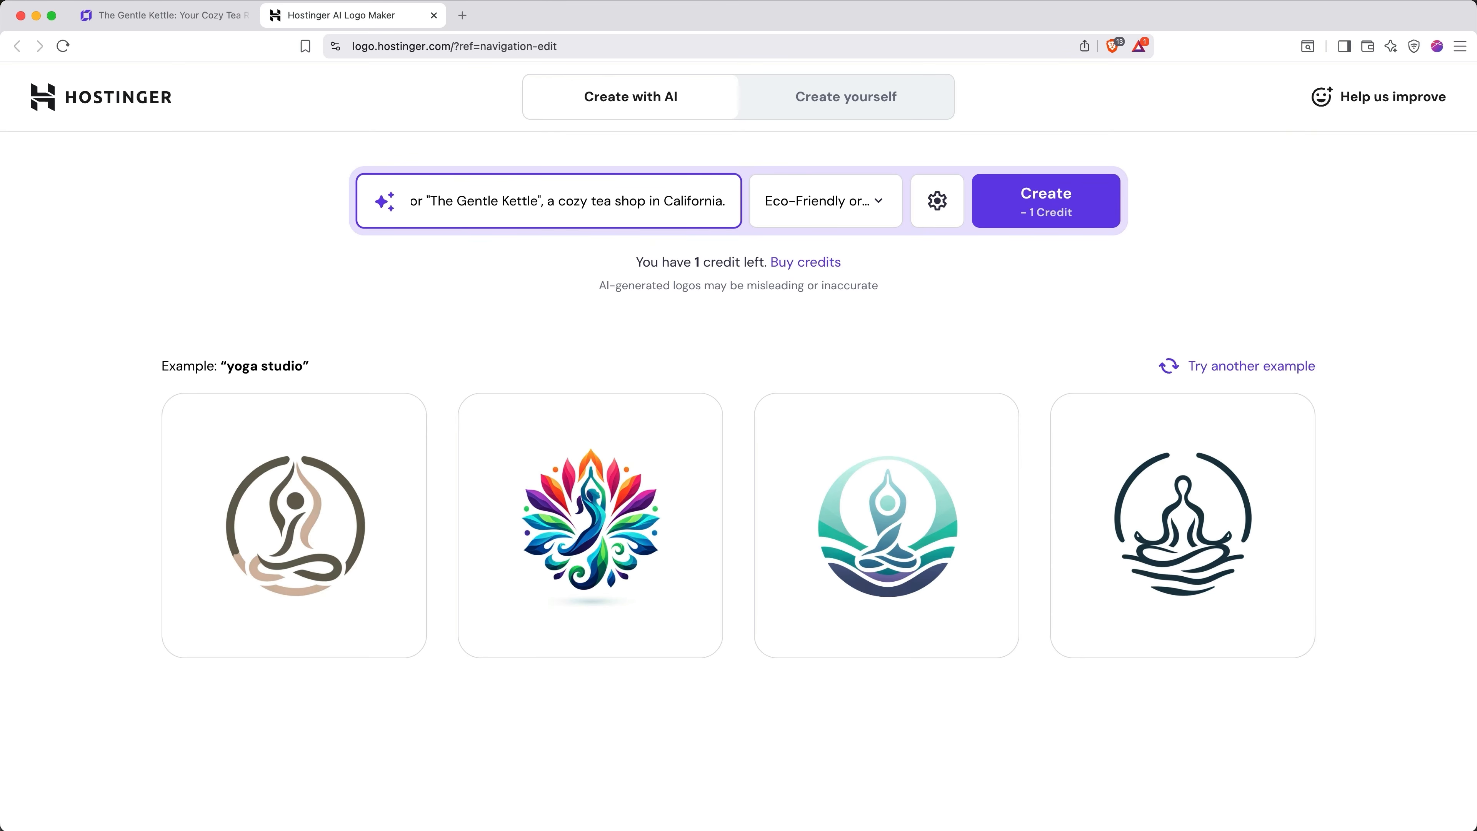
left_click(1040, 221)
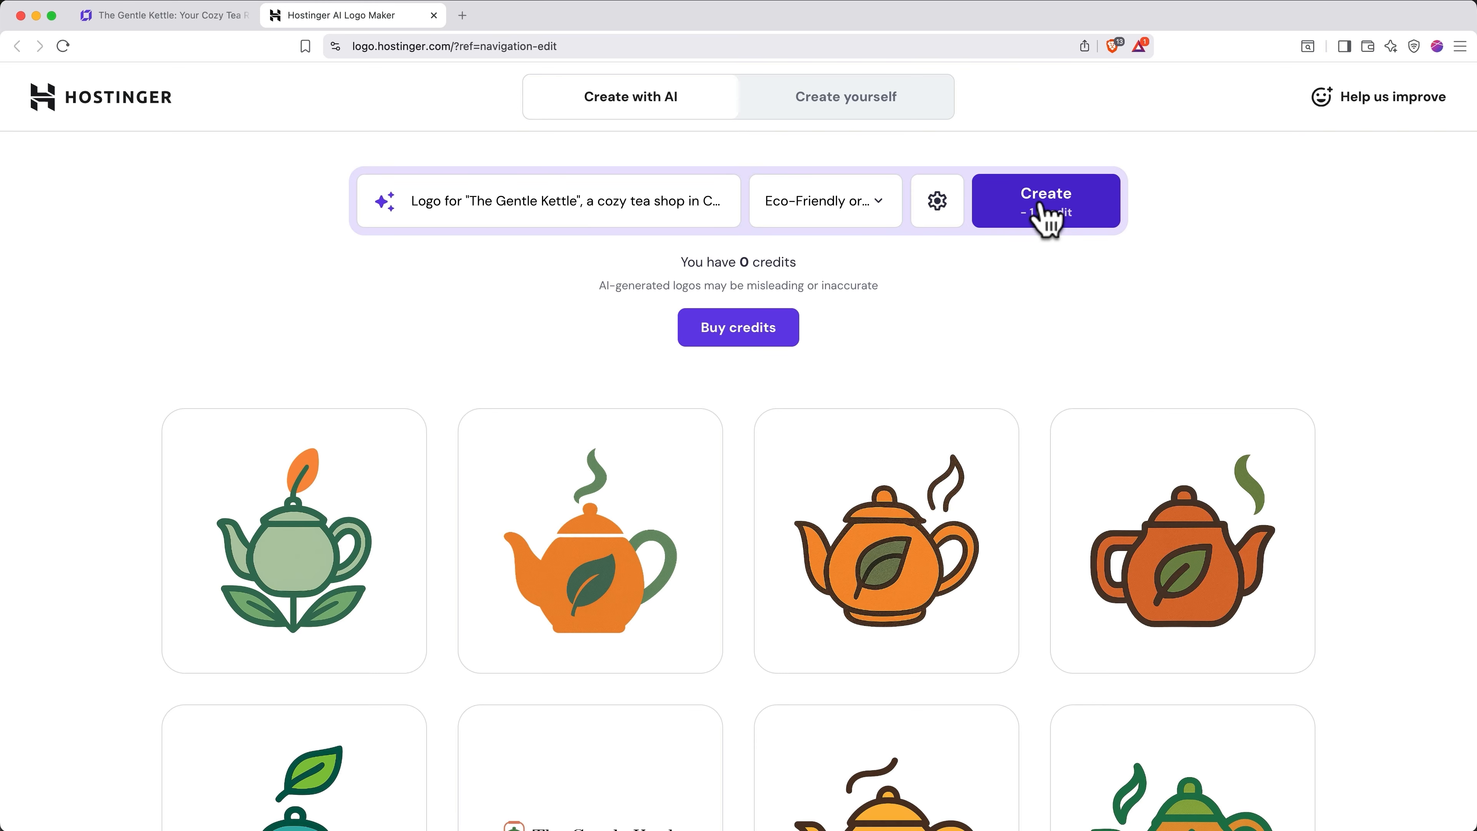
Step: Edit the generated dark-orange teapot logo with the handle on its left and set its name to "The Gentle Kettle"
mouse_move(1200, 506)
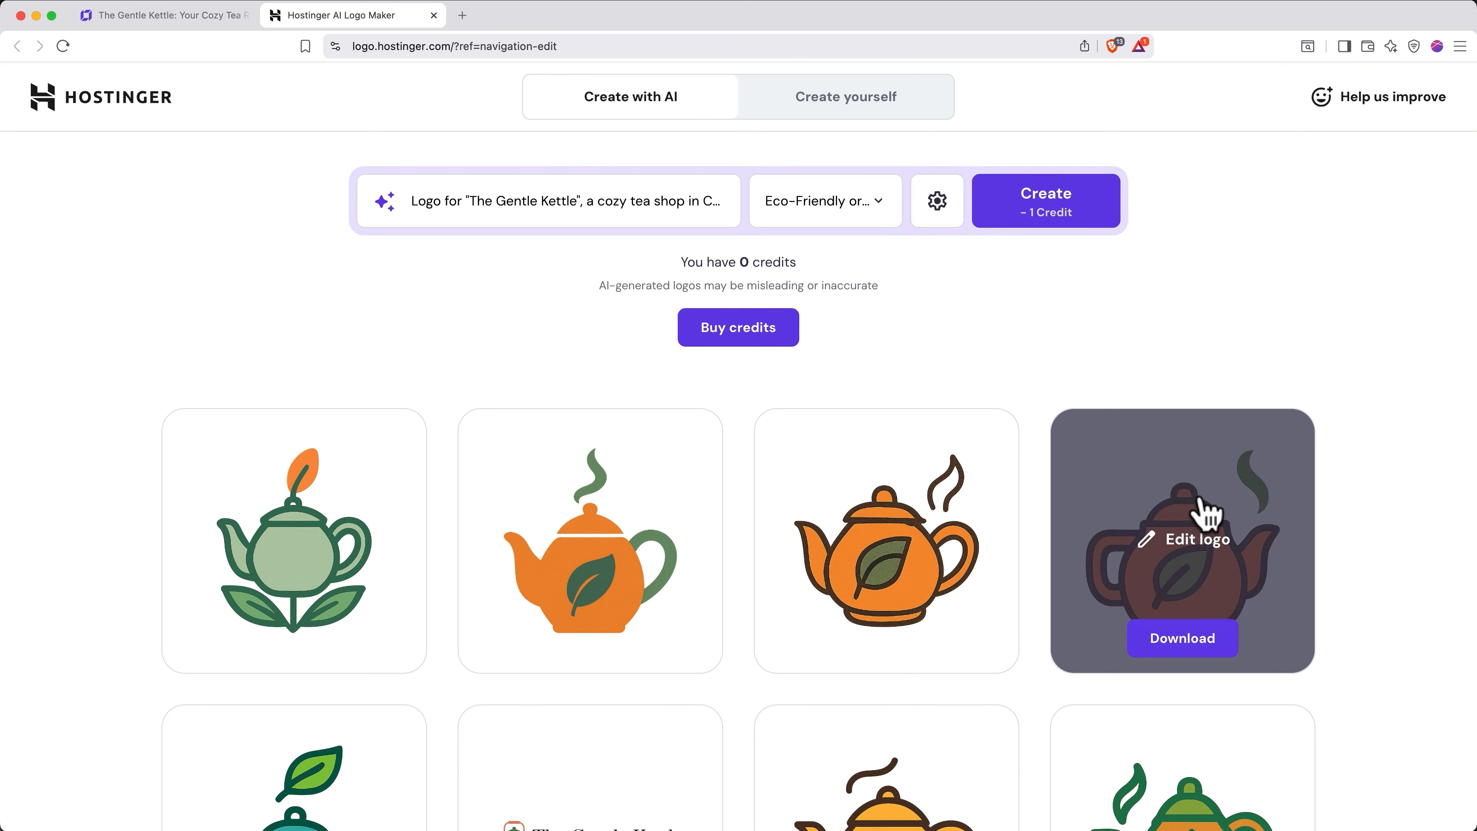
left_click(1183, 549)
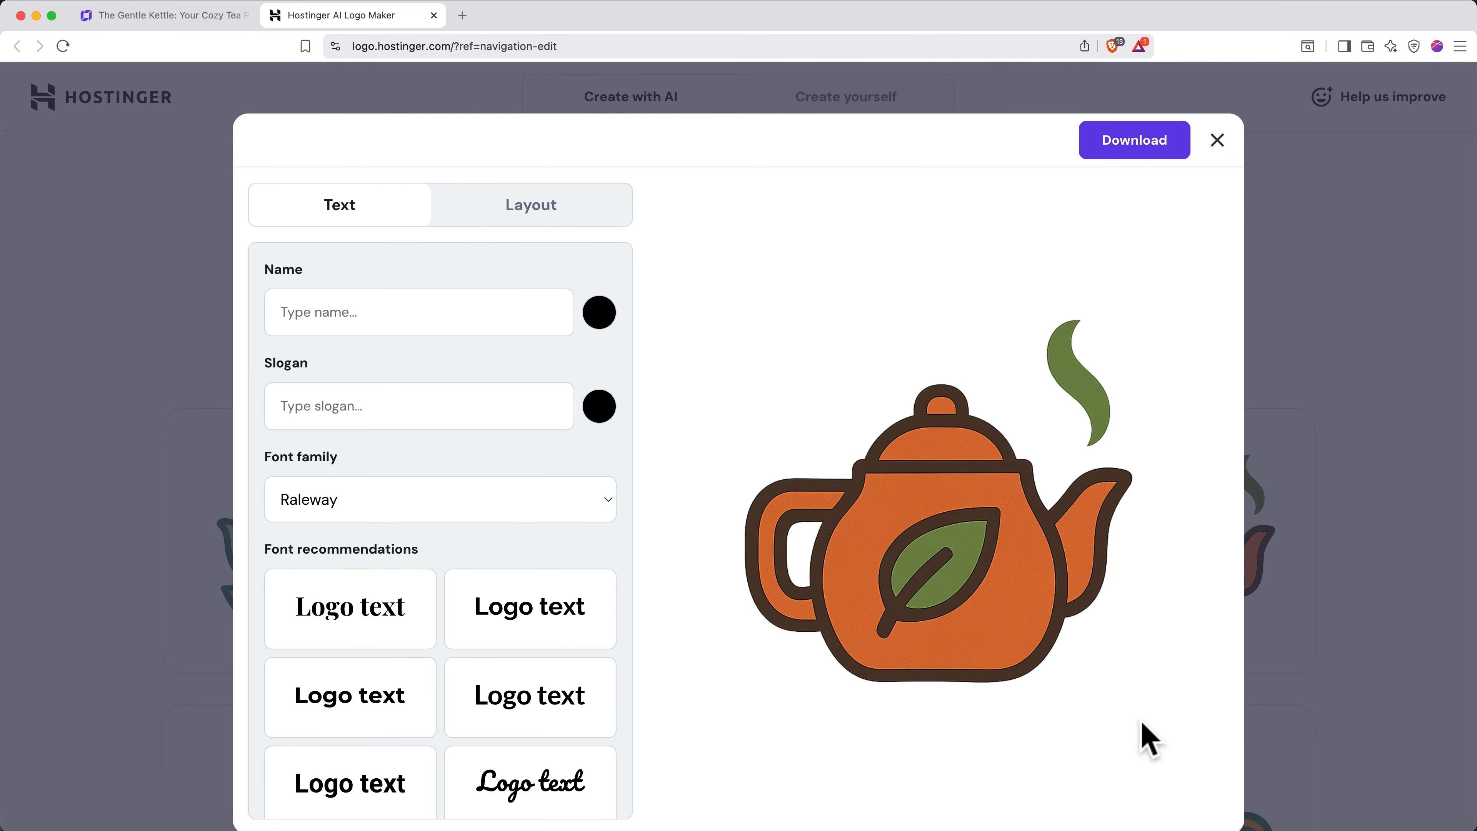
left_click(442, 317)
type("Th")
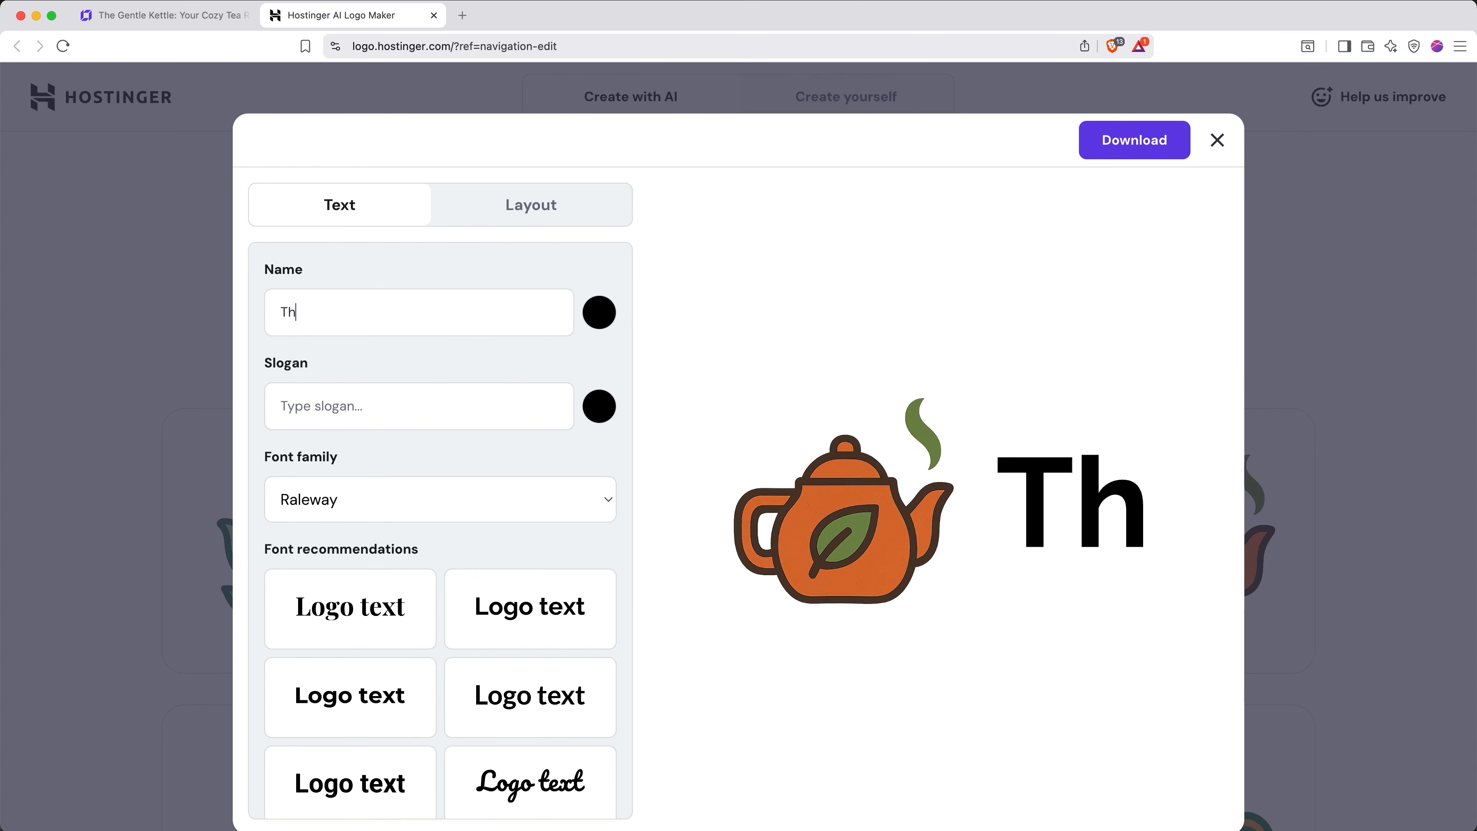
type("e Gentle Kettle")
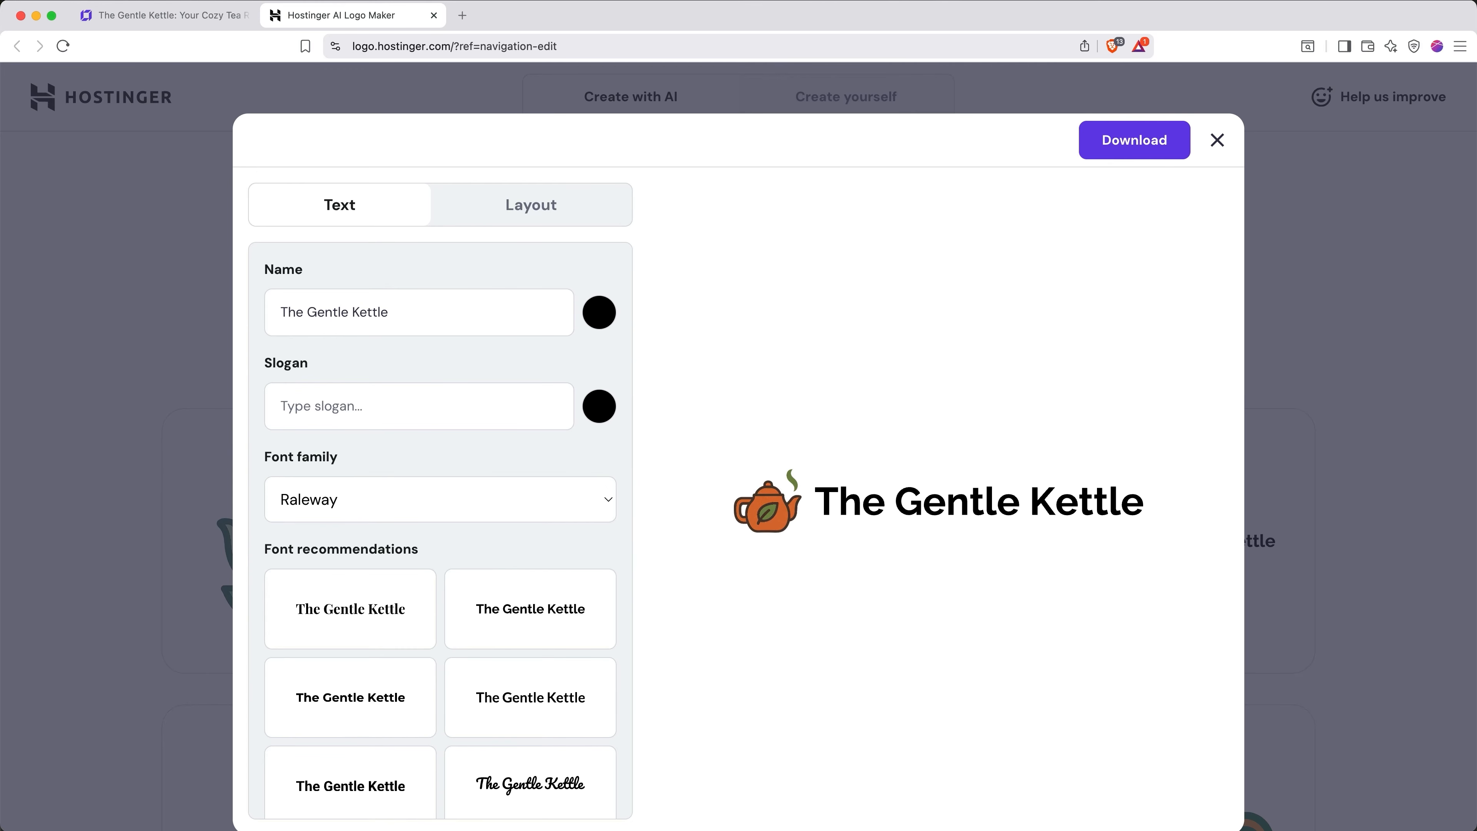
Step: Try the recommended Great Vibes script font on the logo text
scroll(478, 544, "down", 10)
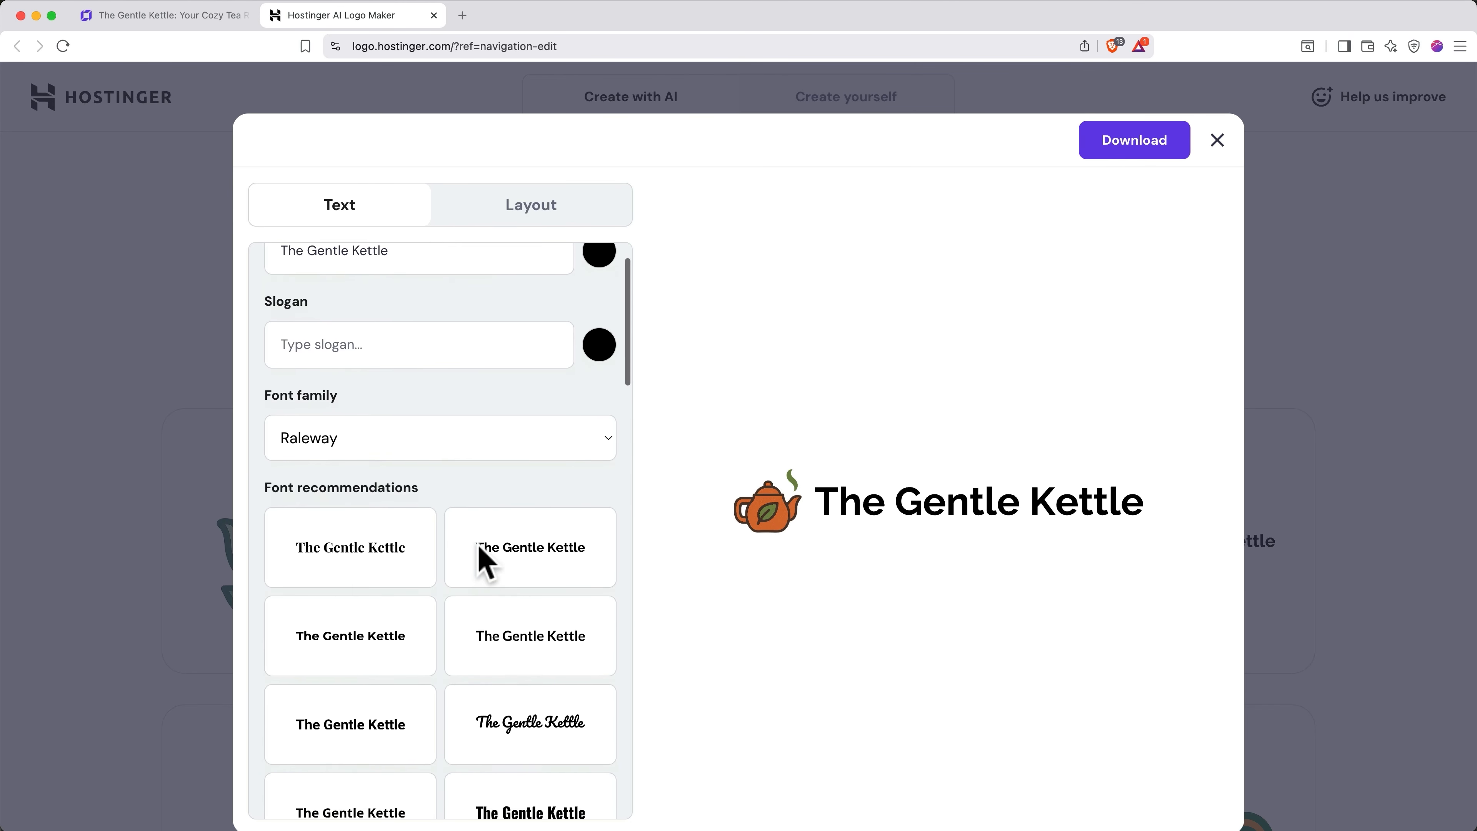
scroll(483, 562, "down", 1)
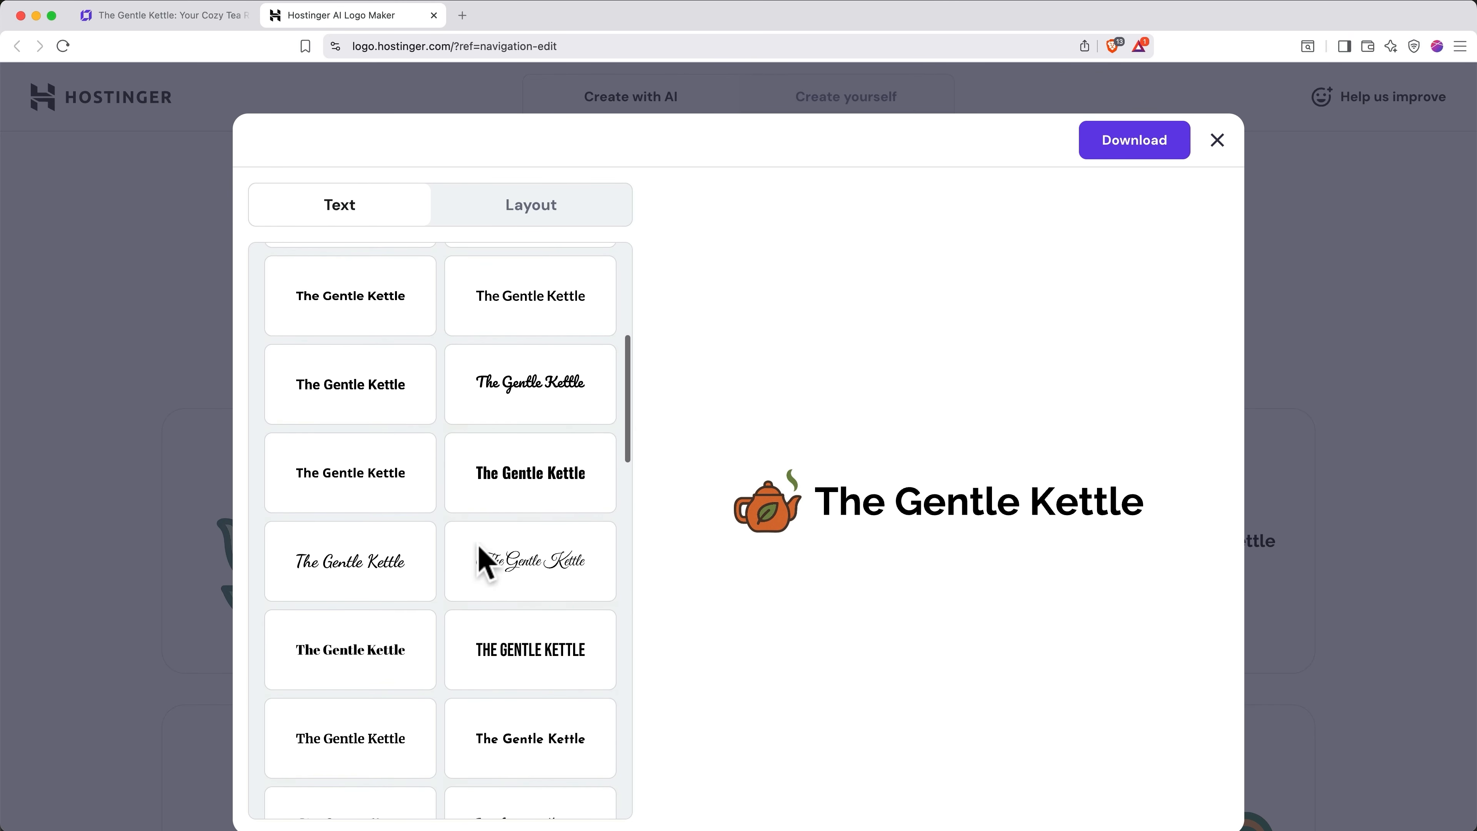
left_click(502, 563)
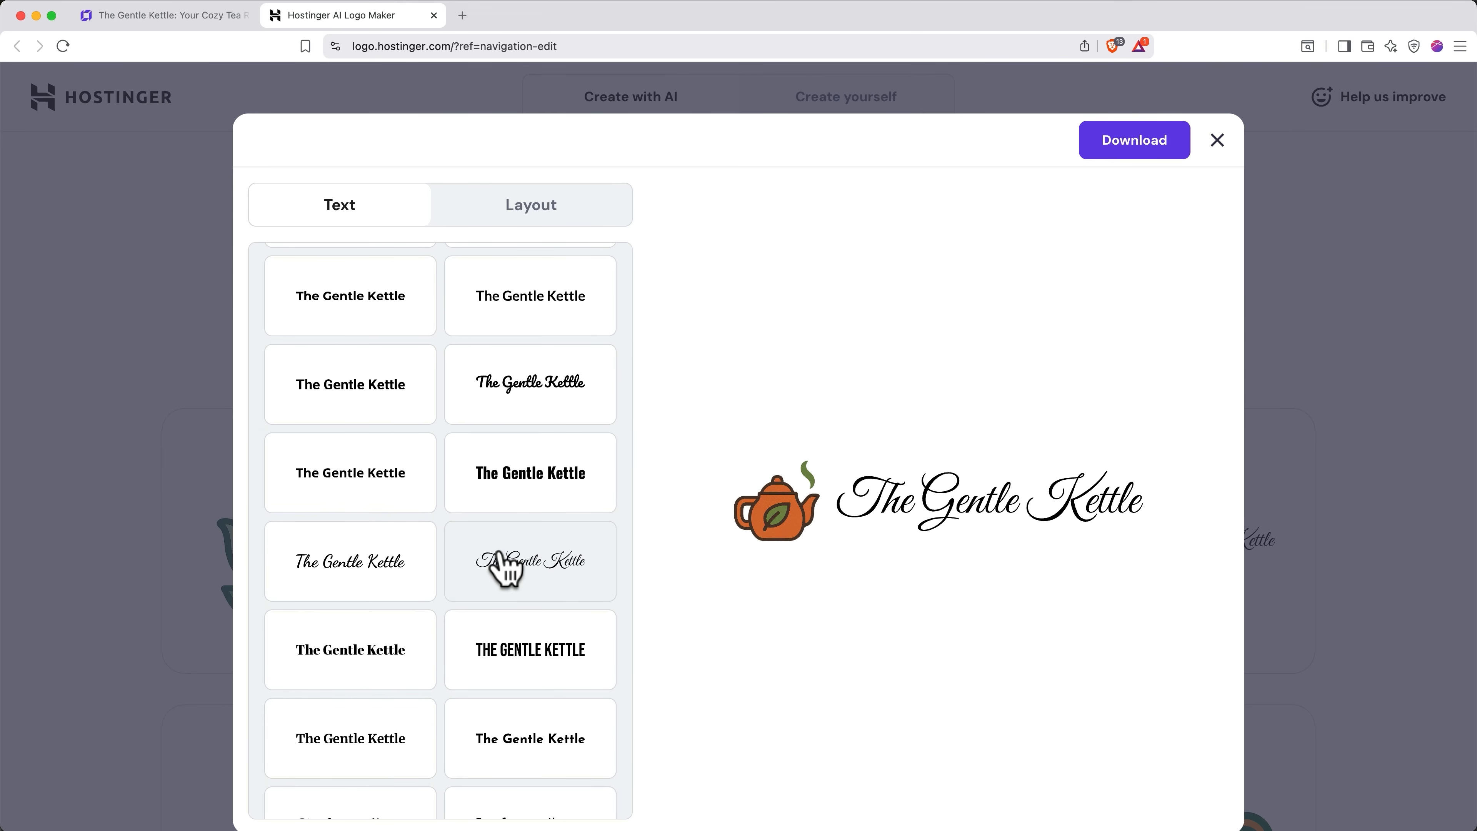
Step: Set the logo text's font family to Junge
scroll(502, 564, "up", 10)
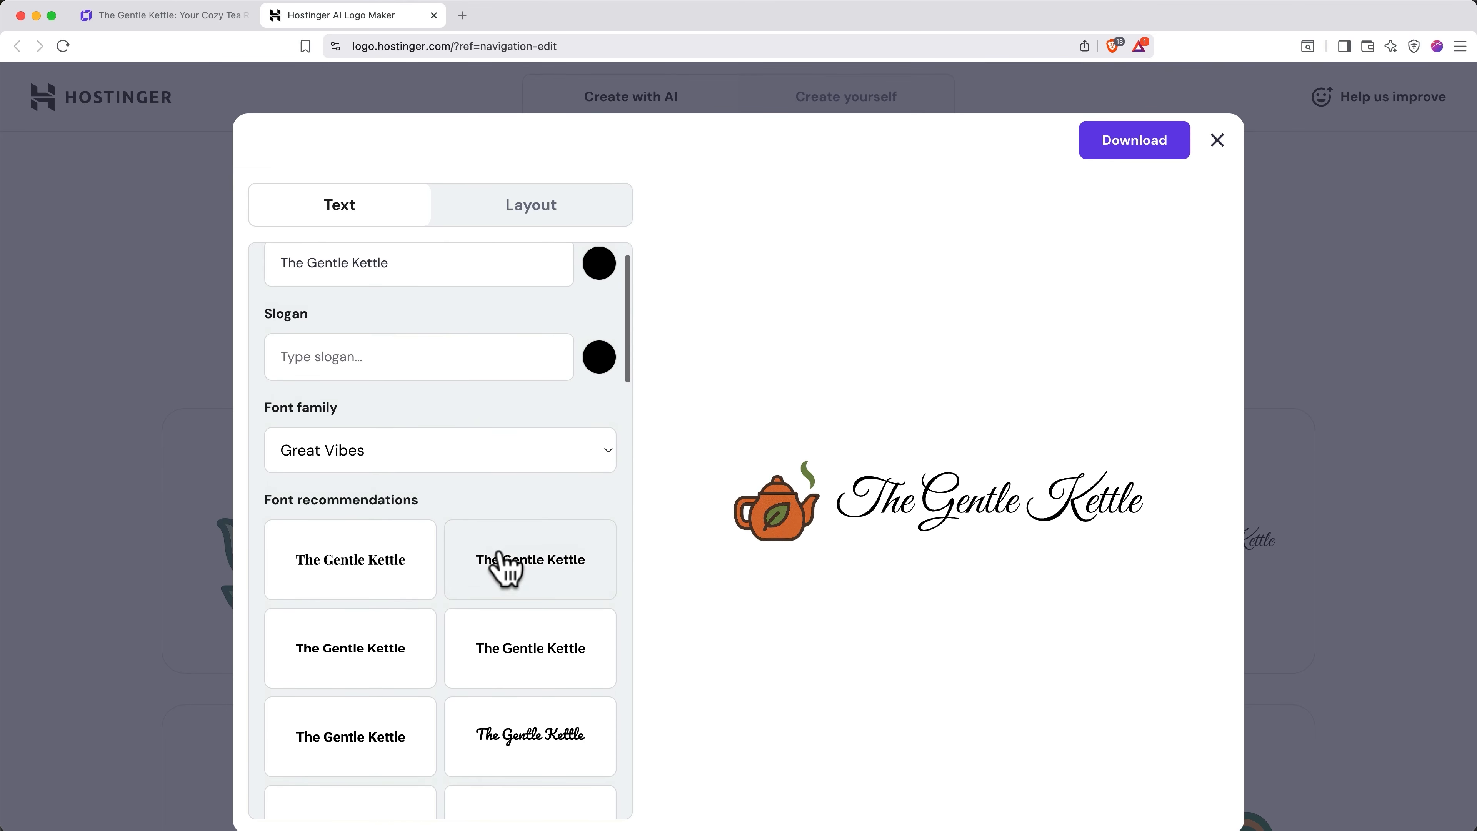
left_click(493, 450)
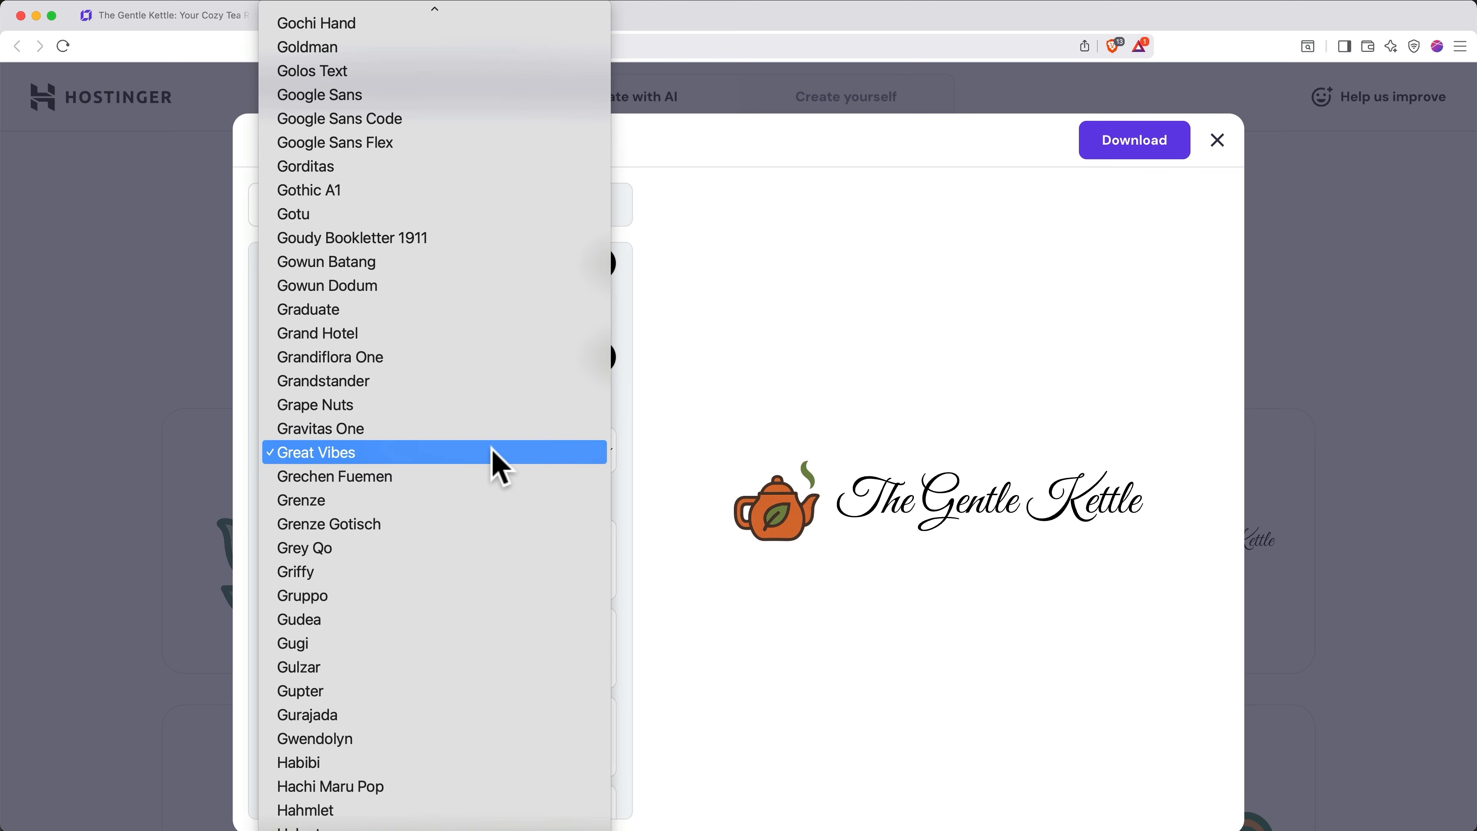
scroll(492, 449, "down", 15)
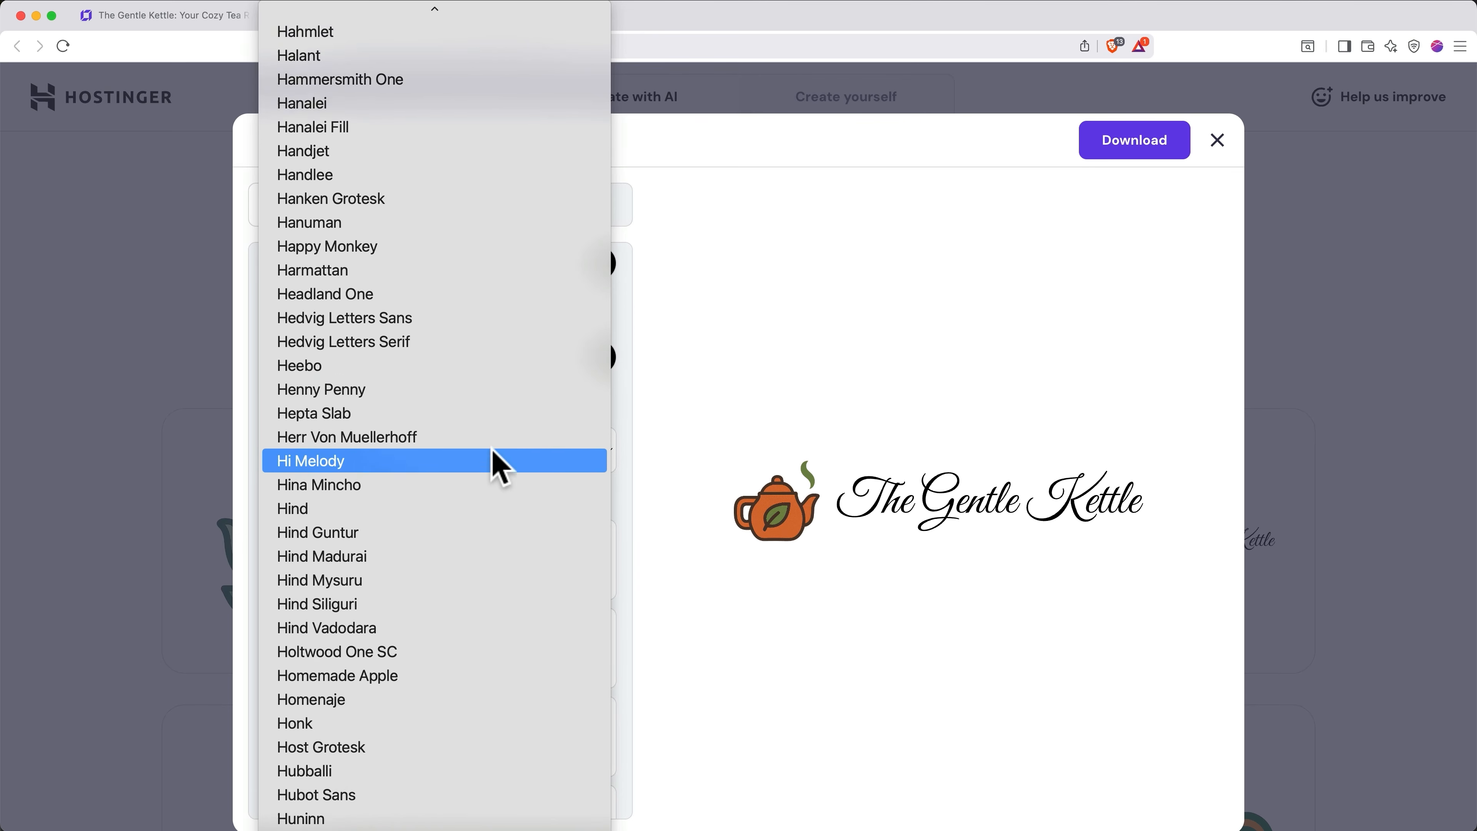
scroll(491, 465, "down", 20)
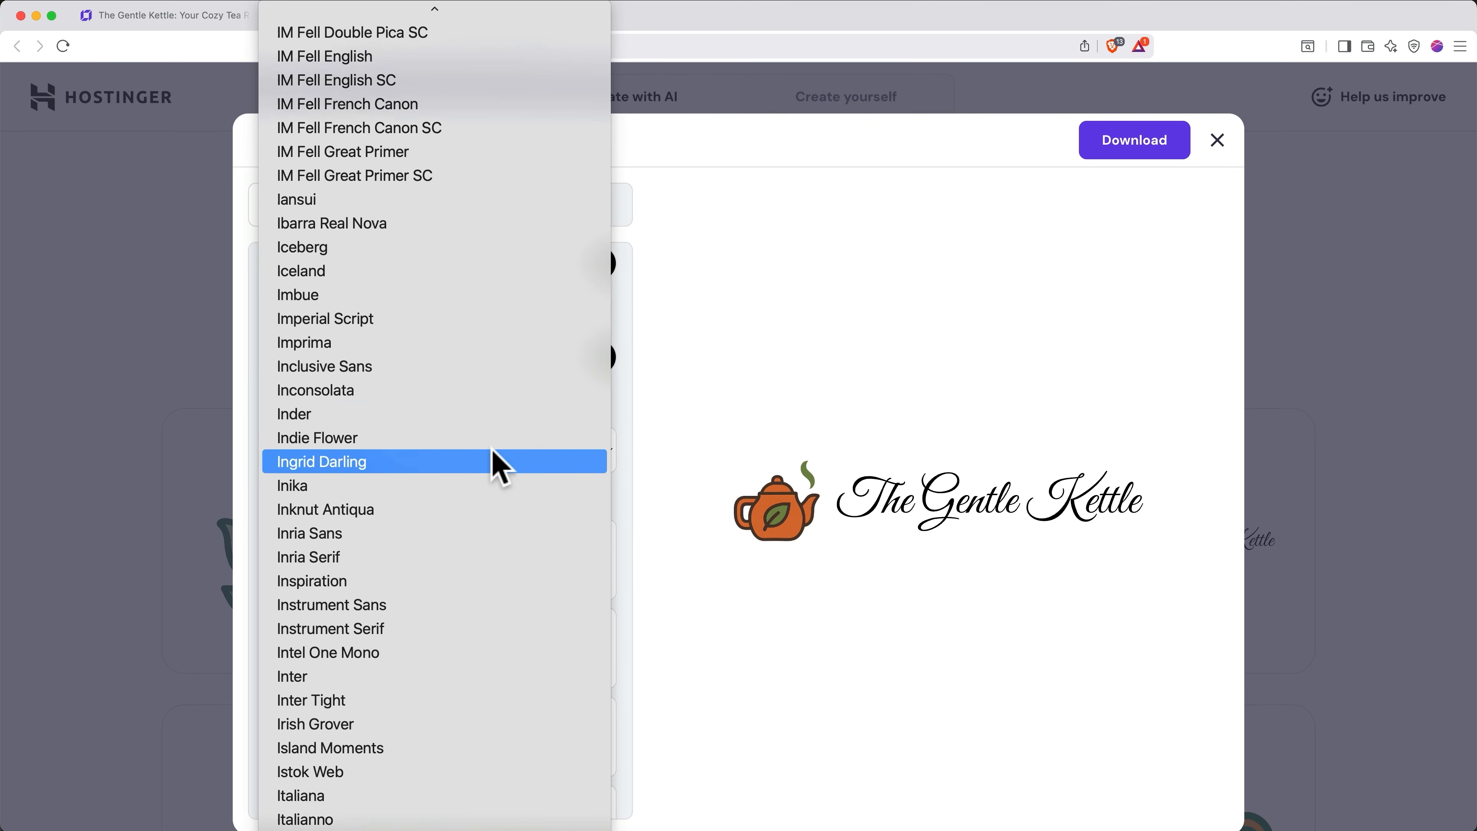
scroll(498, 466, "down", 20)
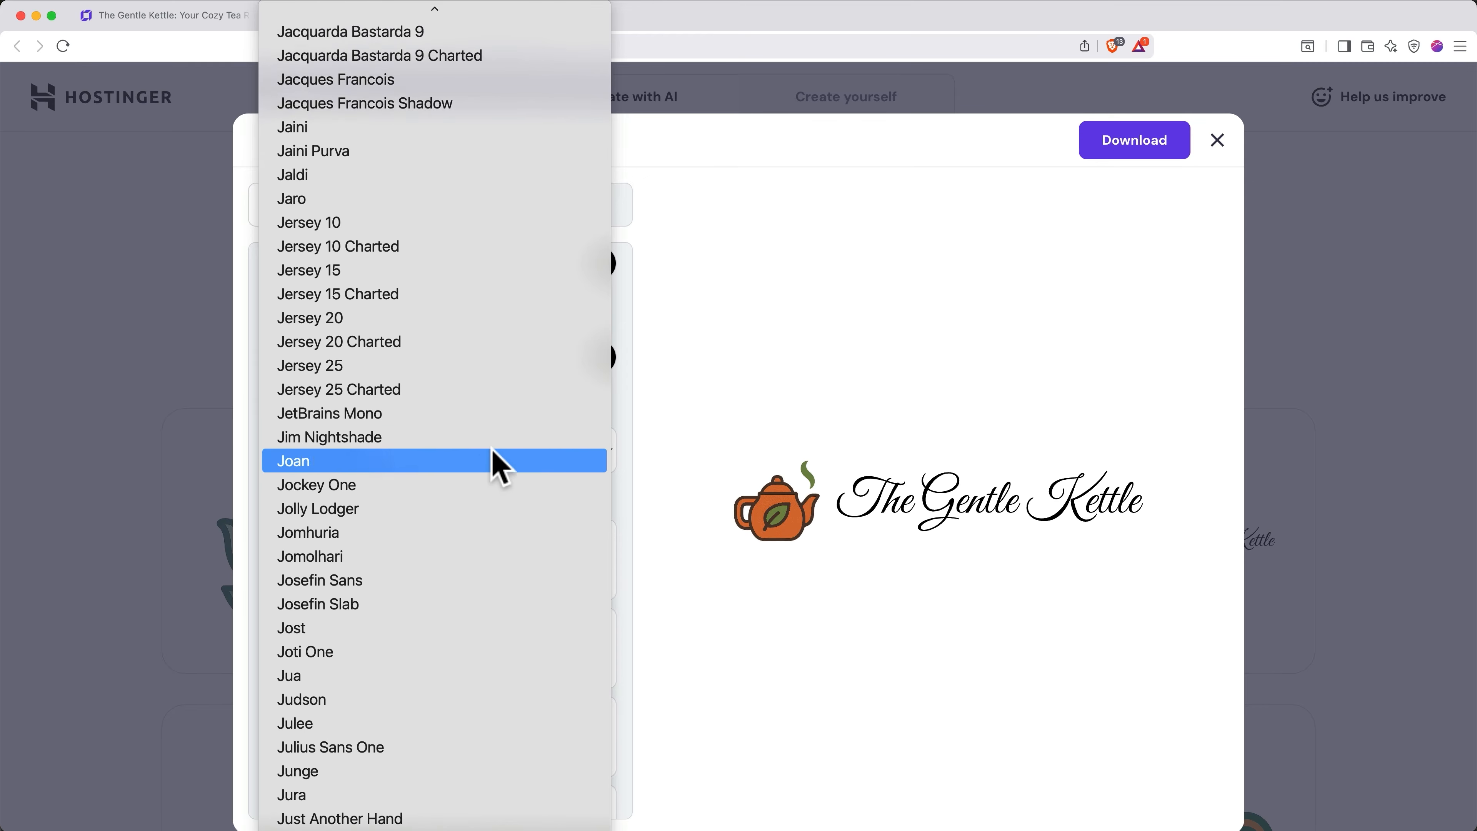
scroll(493, 450, "down", 3)
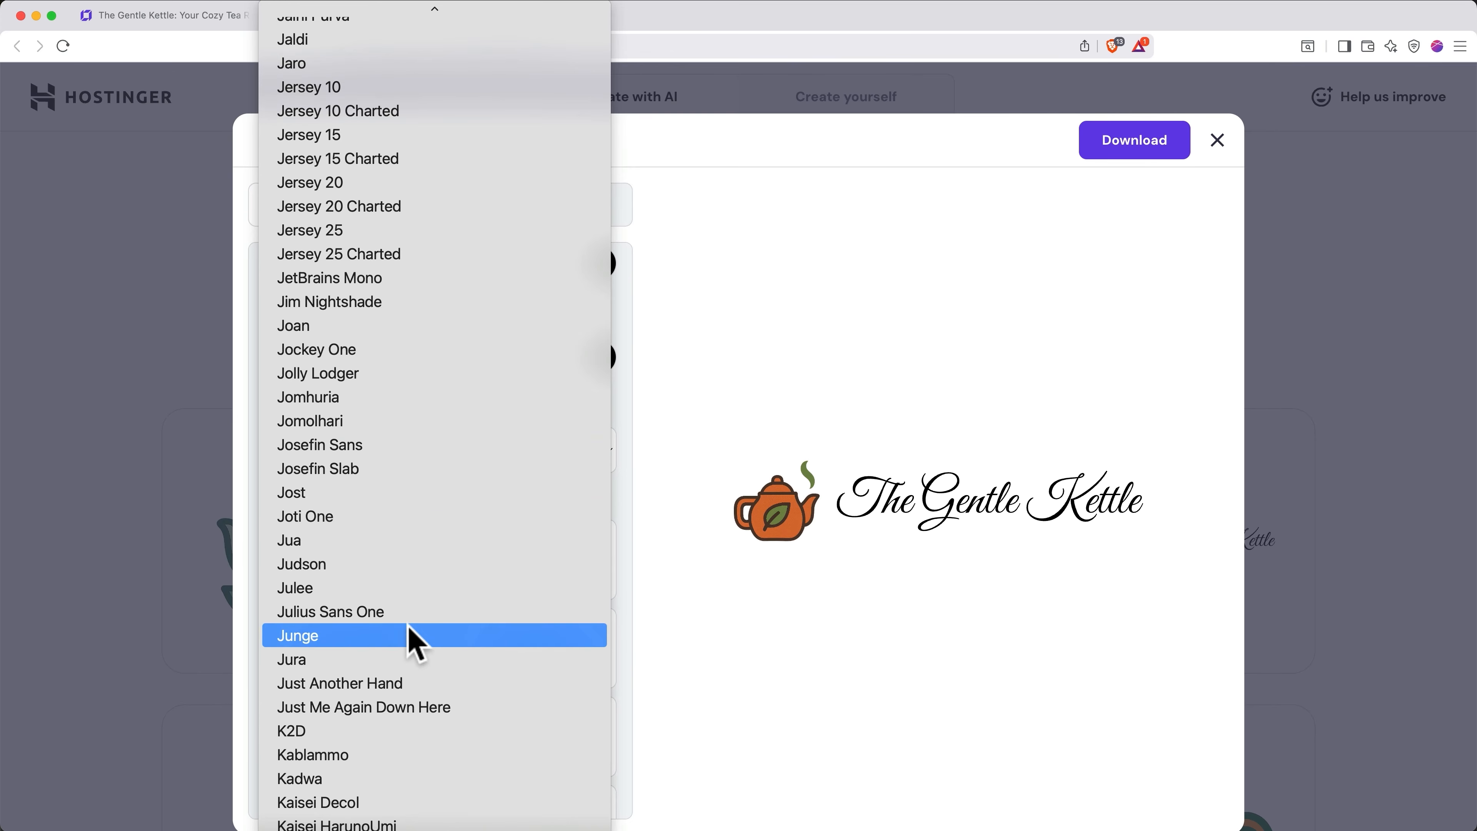
left_click(410, 636)
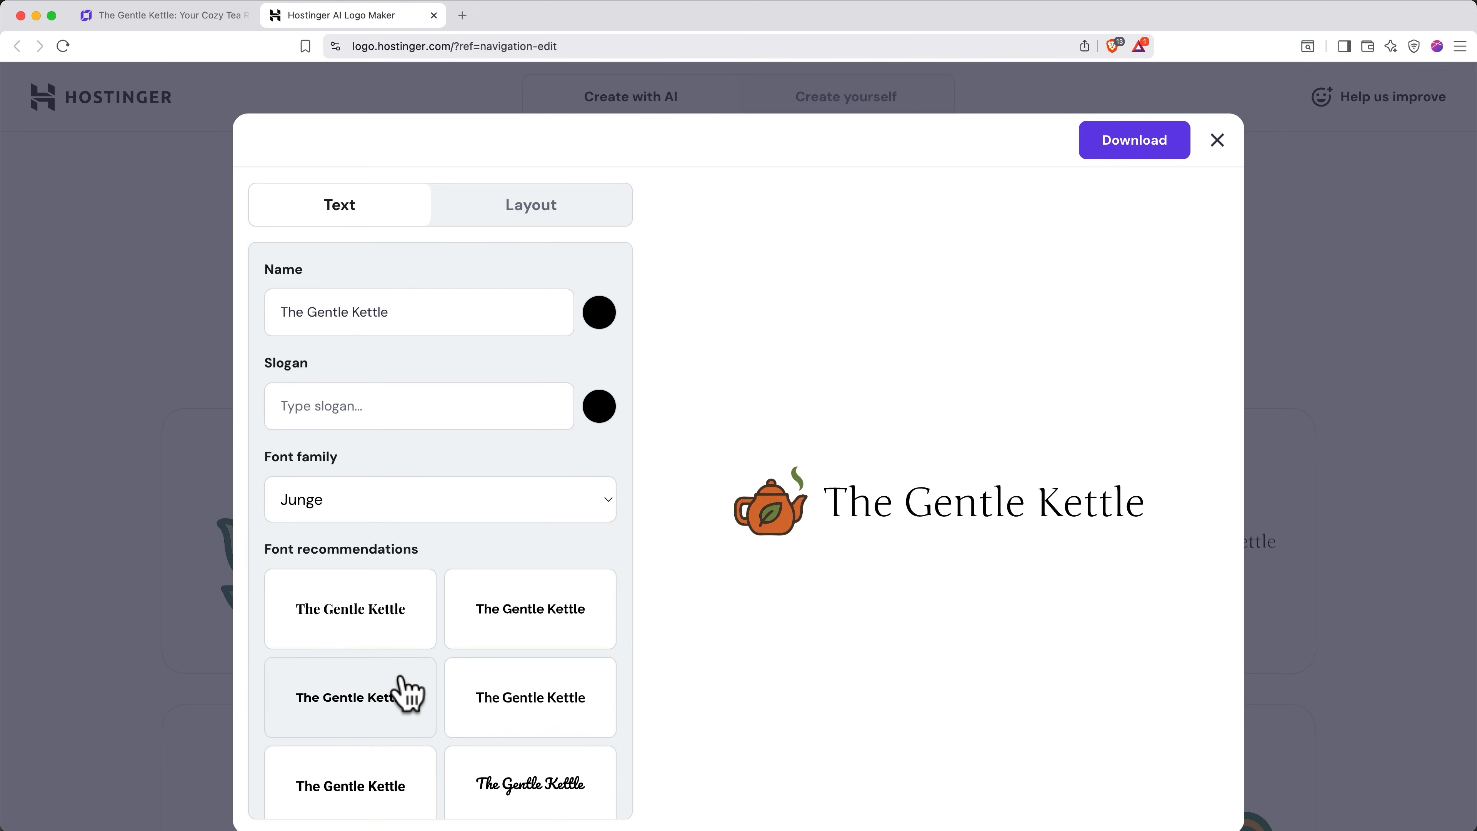
Step: Fine-tune the logo's icon scale and slightly widen the space between icon and text
left_click(553, 220)
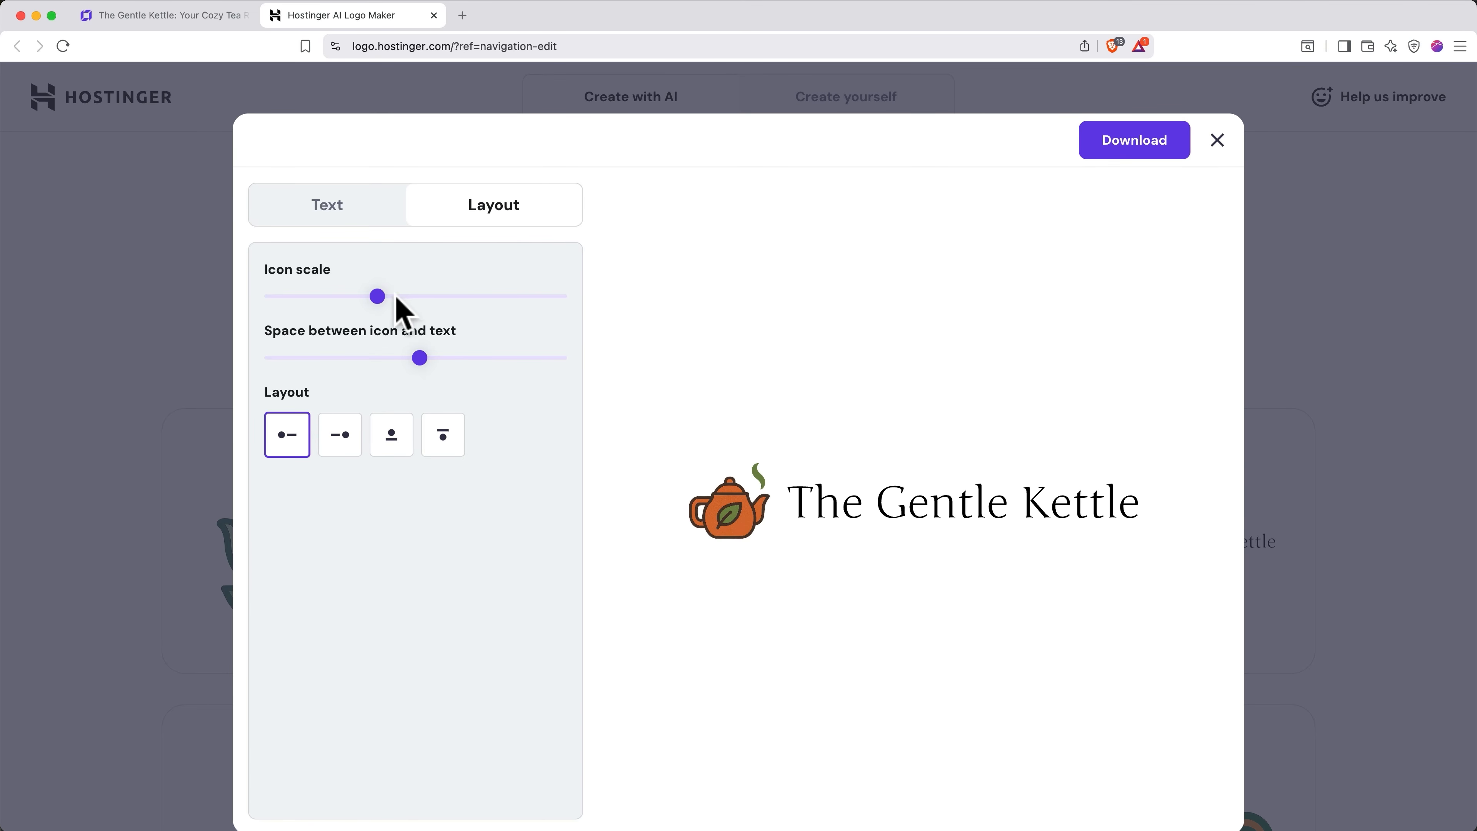
mouse_move(377, 297)
left_mouse_down()
mouse_move(399, 297)
mouse_move(351, 296)
mouse_move(376, 297)
left_mouse_up()
mouse_move(417, 357)
left_mouse_down()
mouse_move(400, 358)
mouse_move(453, 358)
mouse_move(424, 358)
left_mouse_up()
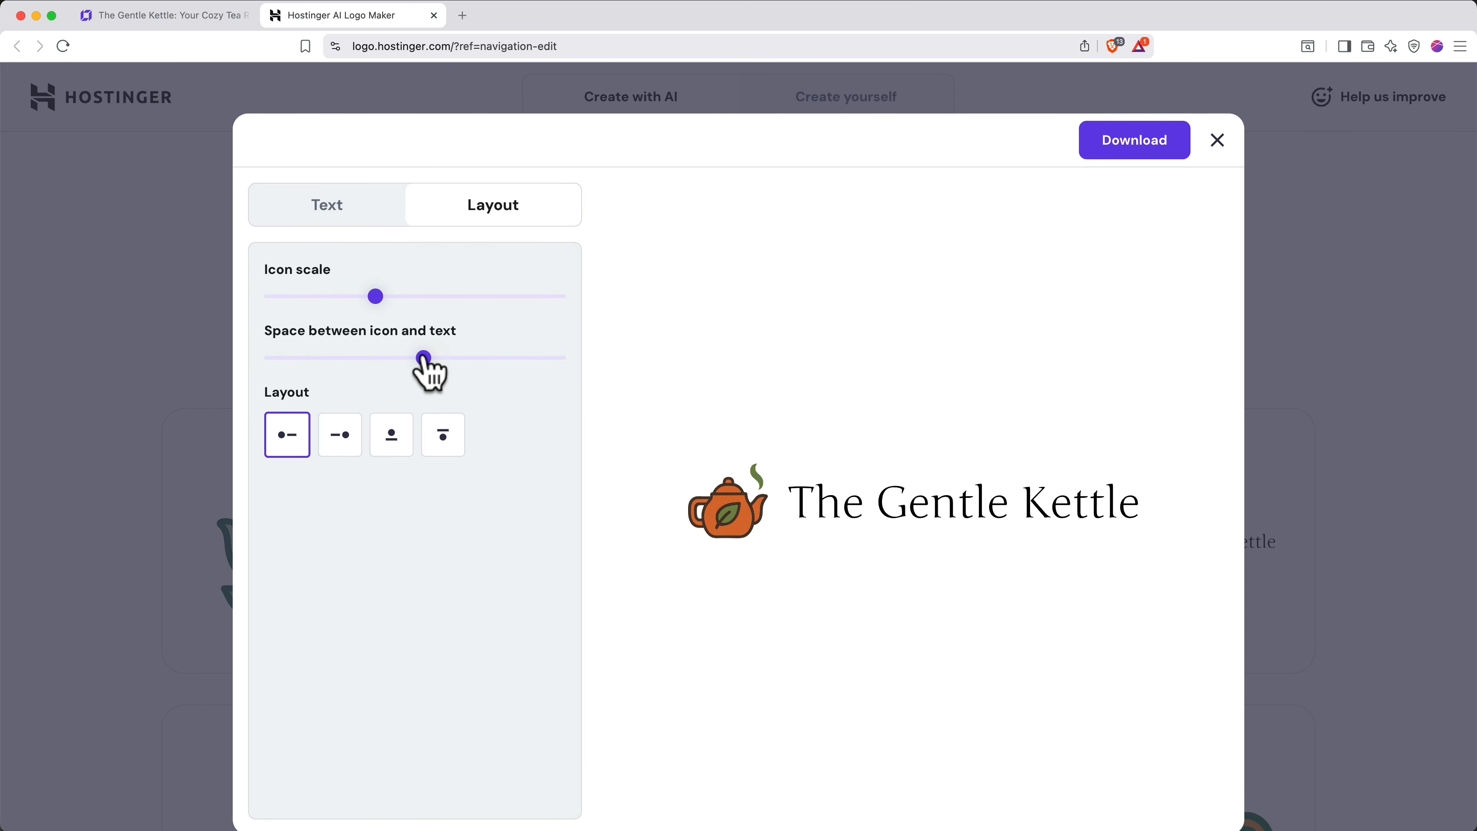
Step: Try the logo layouts with the icon right of, above and below the text, and return to the icon-left layout
left_click(338, 439)
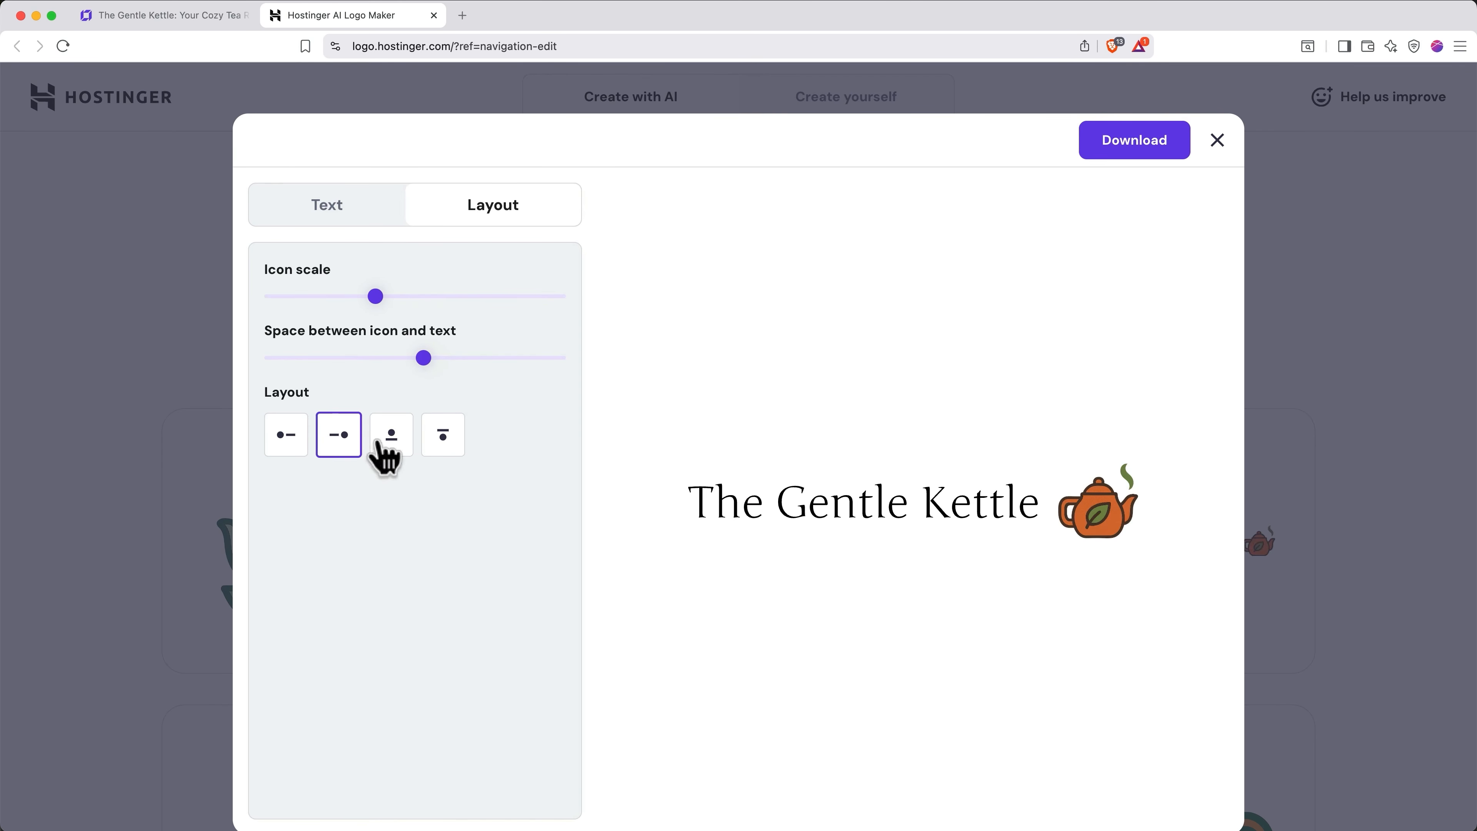
left_click(390, 442)
left_click(442, 446)
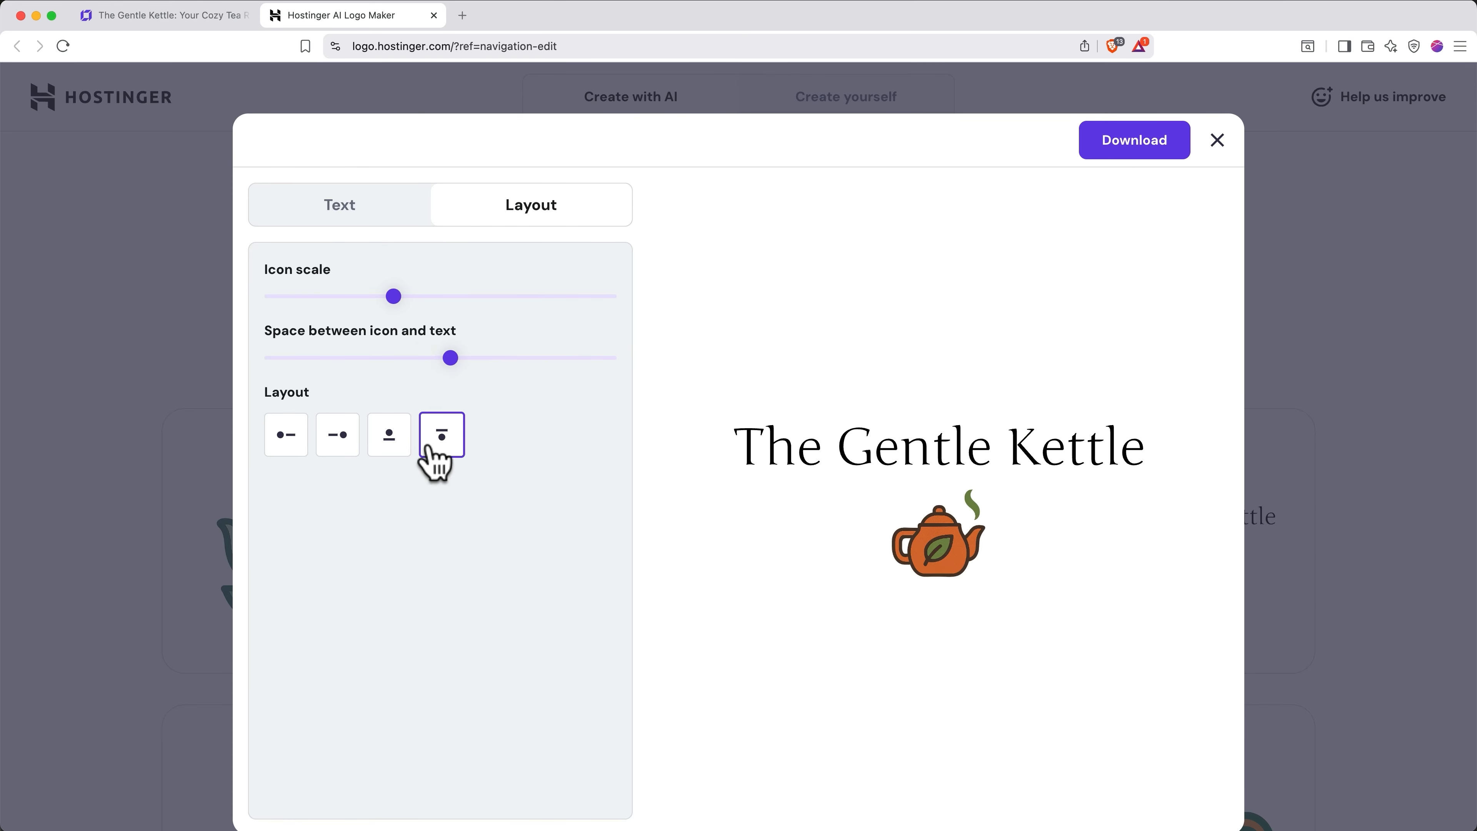
left_click(287, 445)
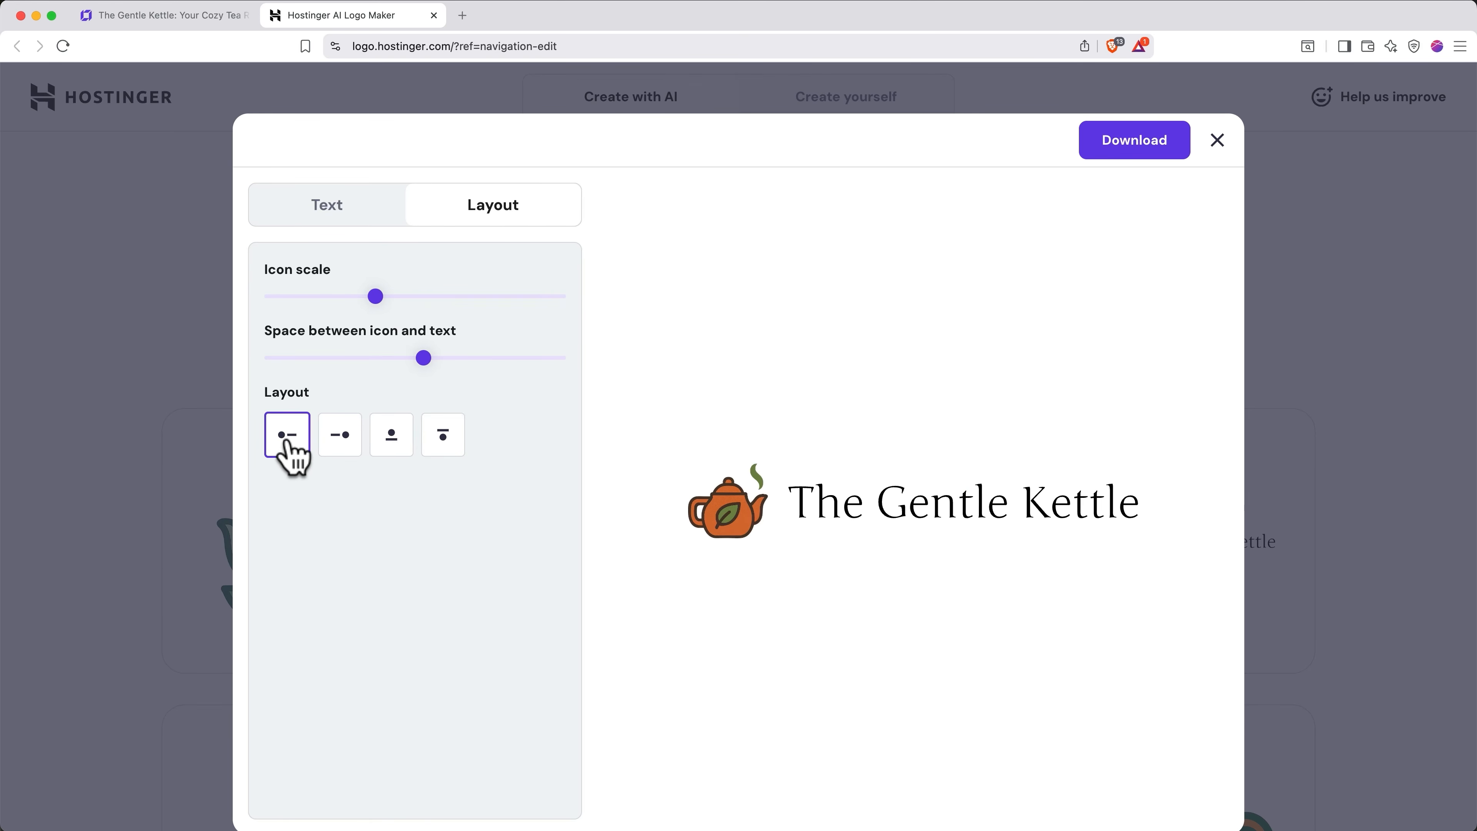
Step: Slightly narrow the space between the teapot icon and the text, and download the logo files
left_click_drag(424, 358, 415, 357)
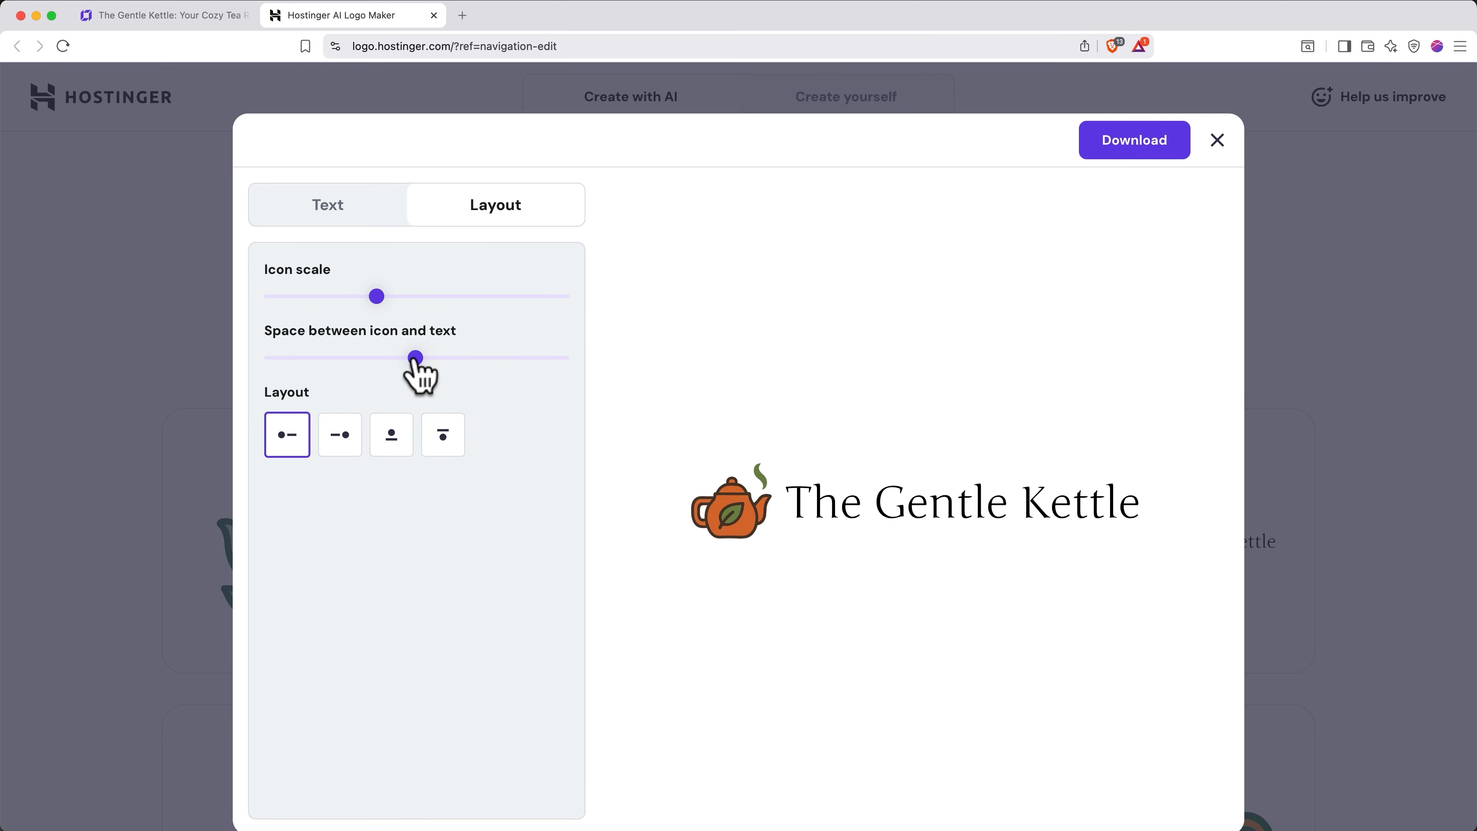
left_click(1132, 169)
key("Return")
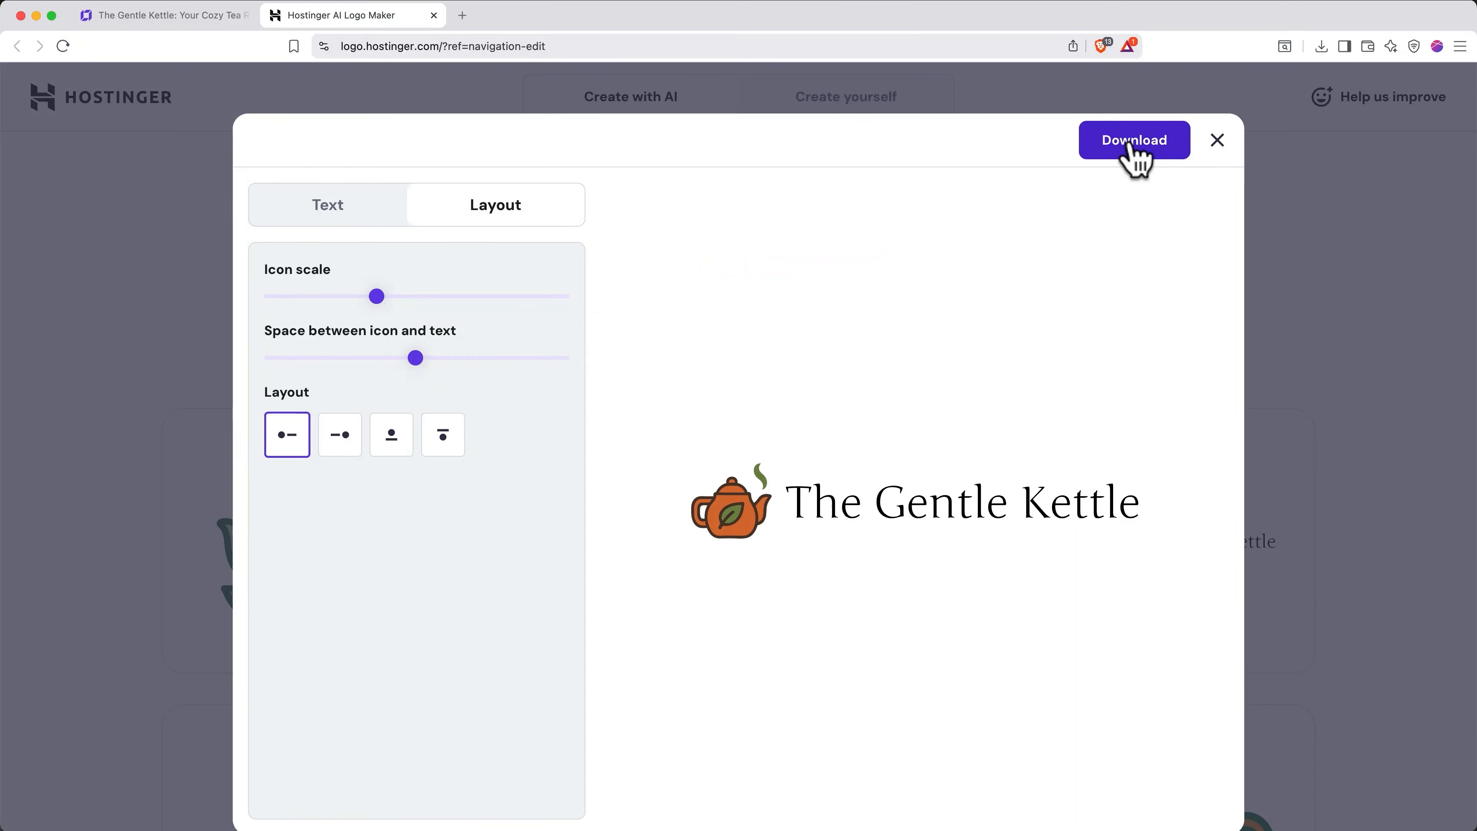
Step: Show the downloaded logo-files.zip in Finder and extract it
left_click(1321, 46)
left_click(1251, 111)
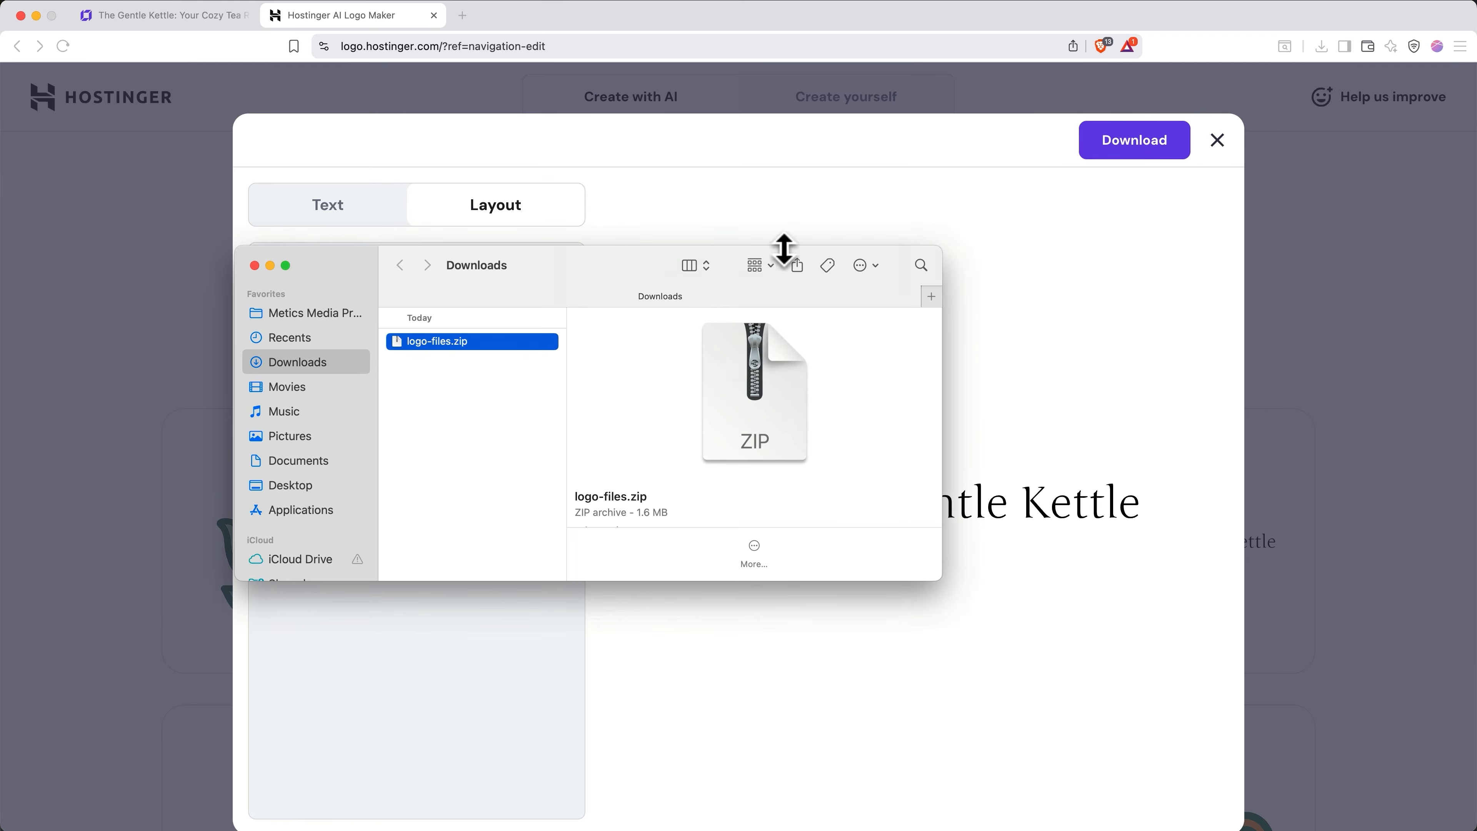
double_click(525, 341)
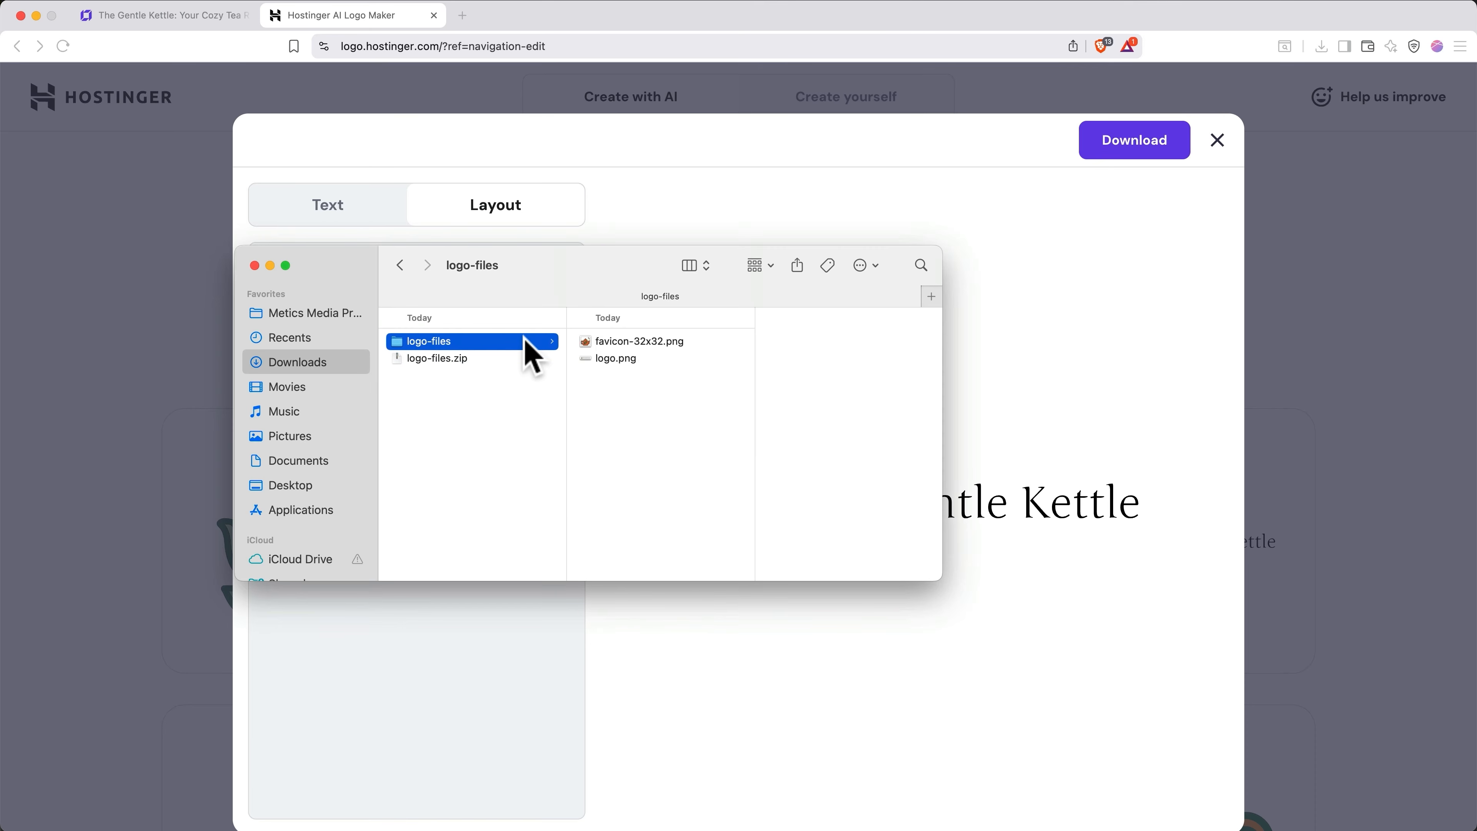
Step: Preview the extracted favicon-32x32.png and logo.png images
left_click(619, 341)
key("space")
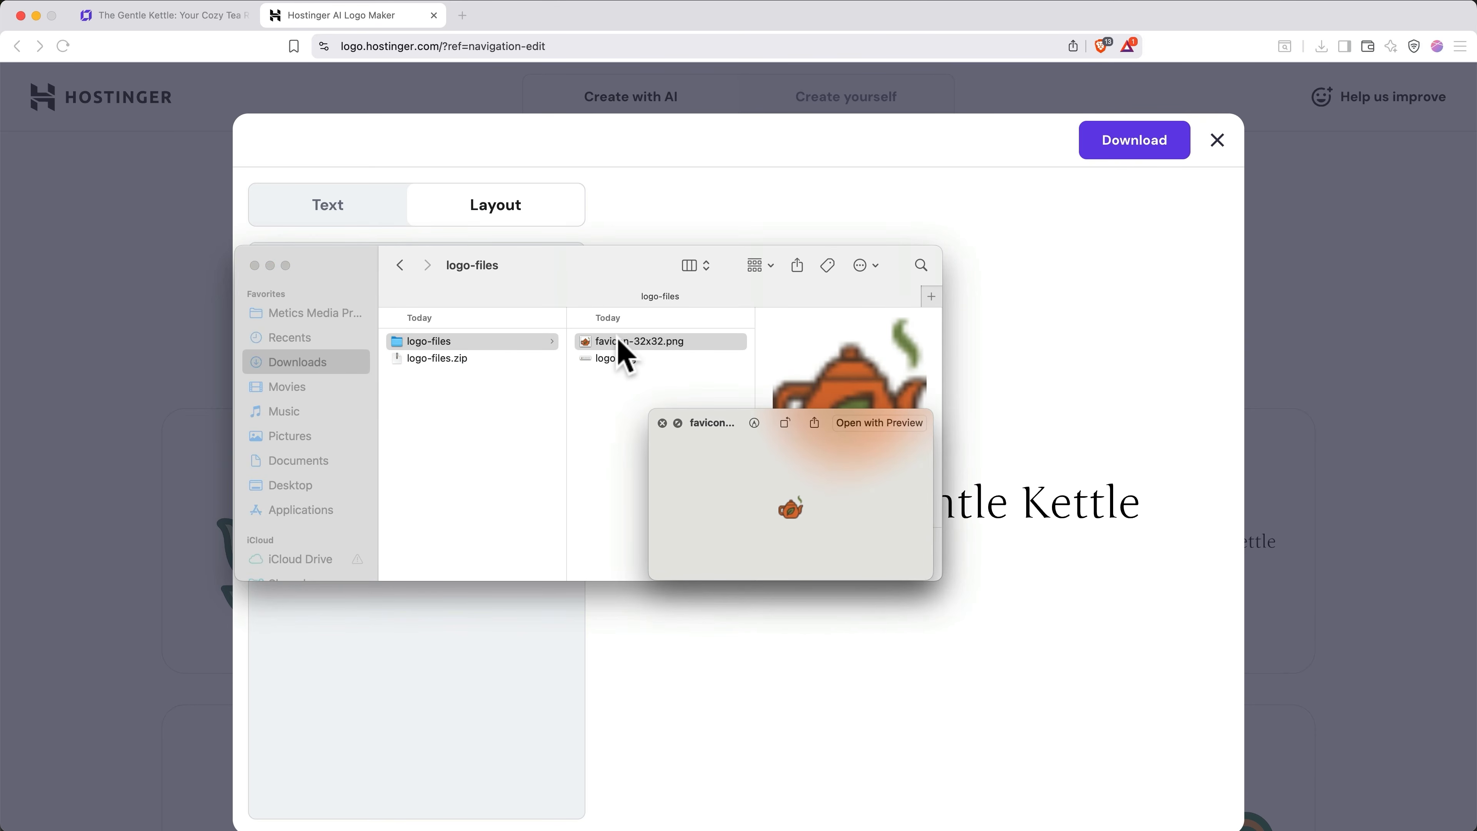
key("Down")
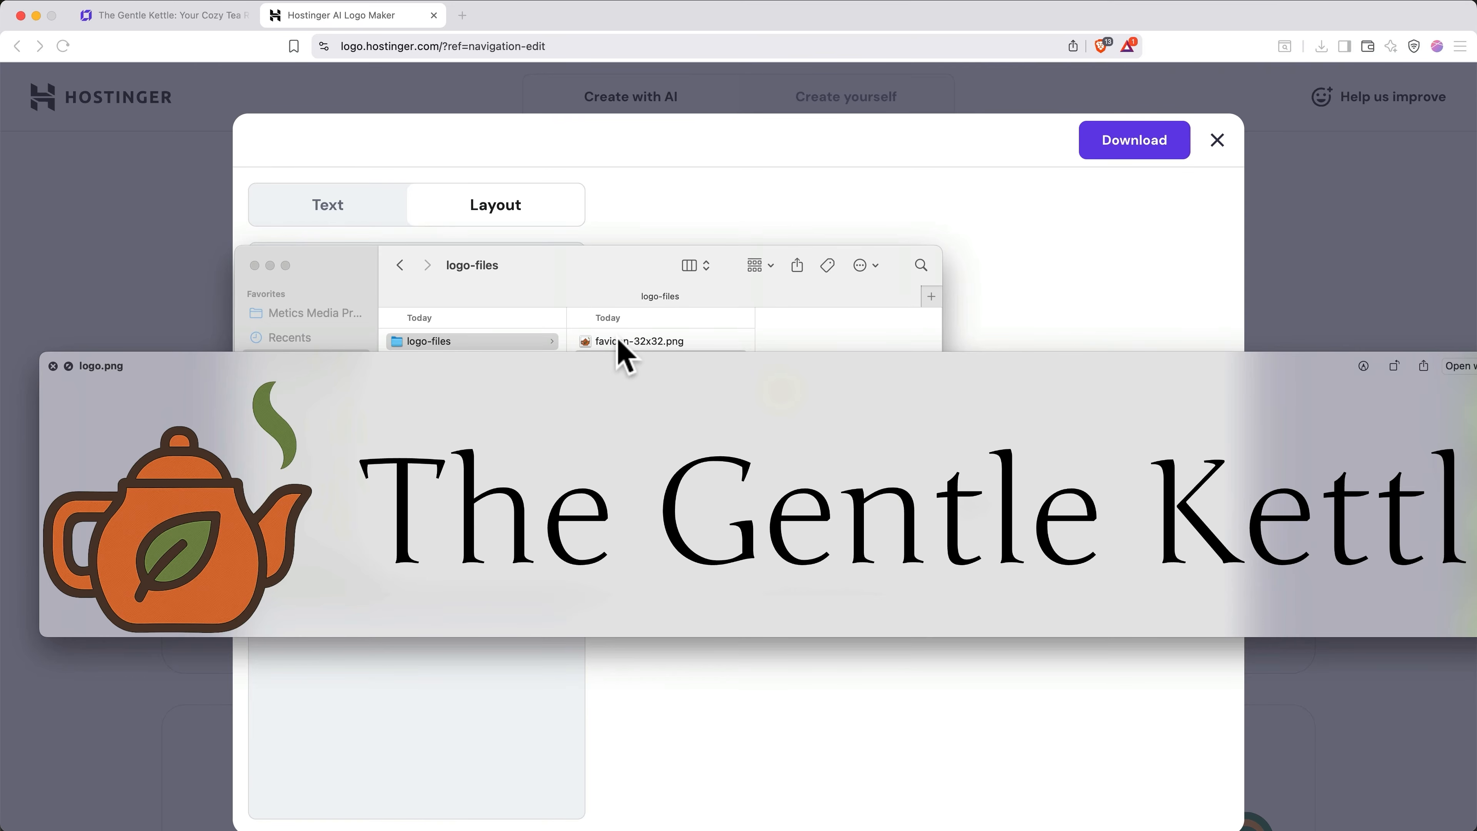
key("space")
Step: Close the logo maker page and return to the website editor in the browser
left_click(675, 226)
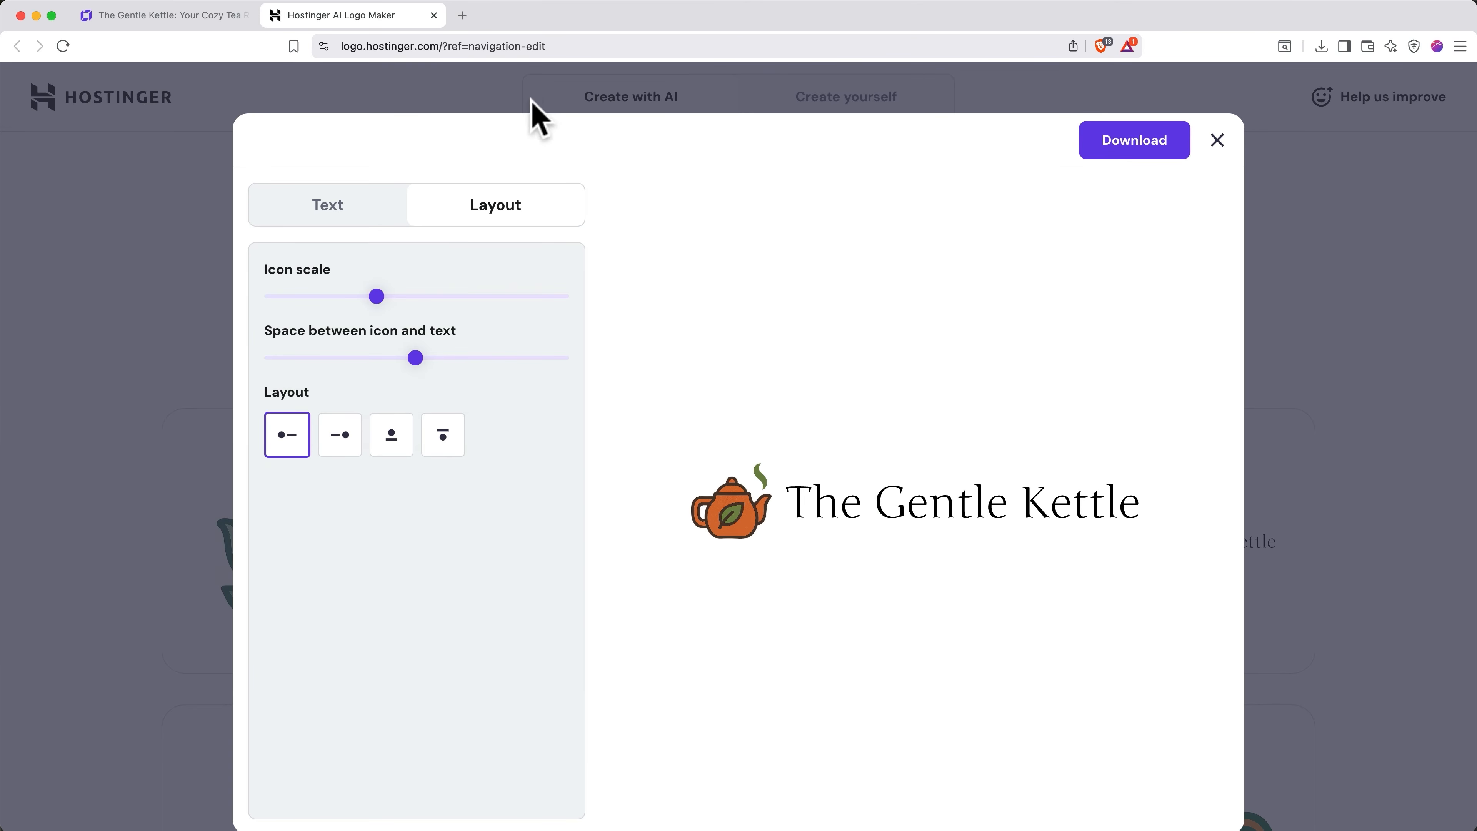
left_click(434, 15)
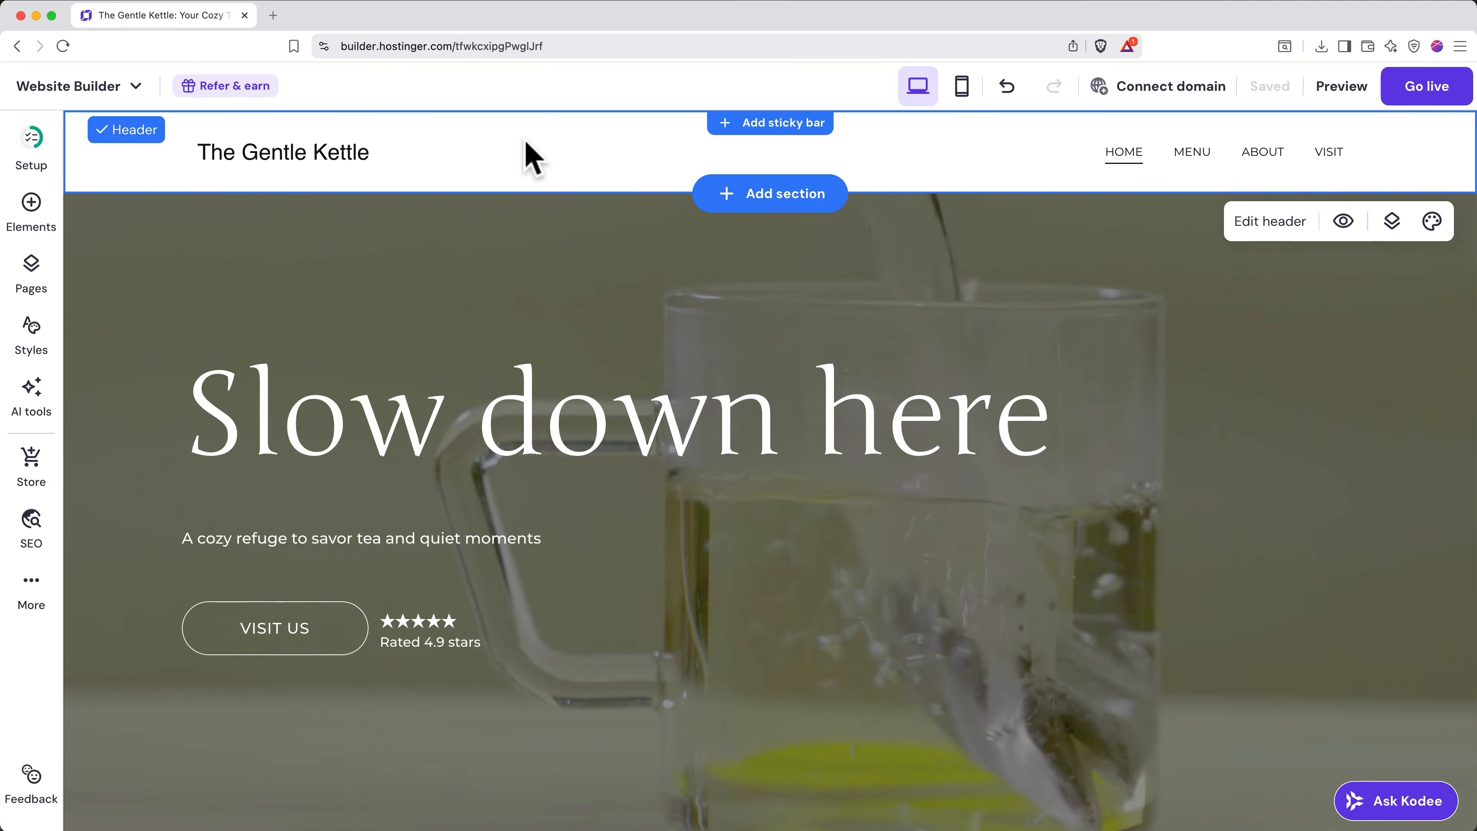
Step: Upload logo.png from the logo-files folder in Downloads to the media library for the header's logo image
left_click(1270, 221)
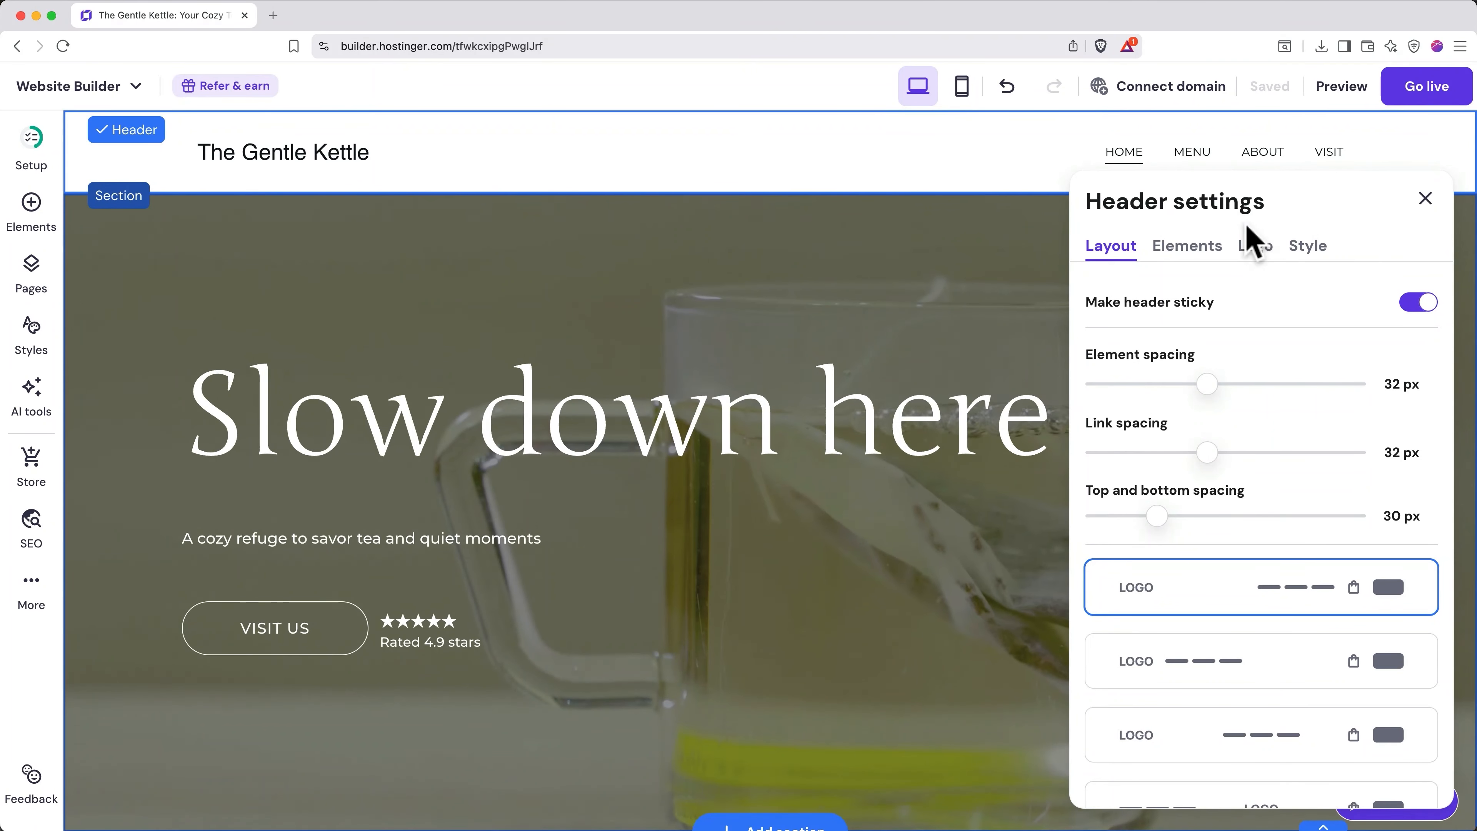
left_click(1257, 262)
left_click(1257, 518)
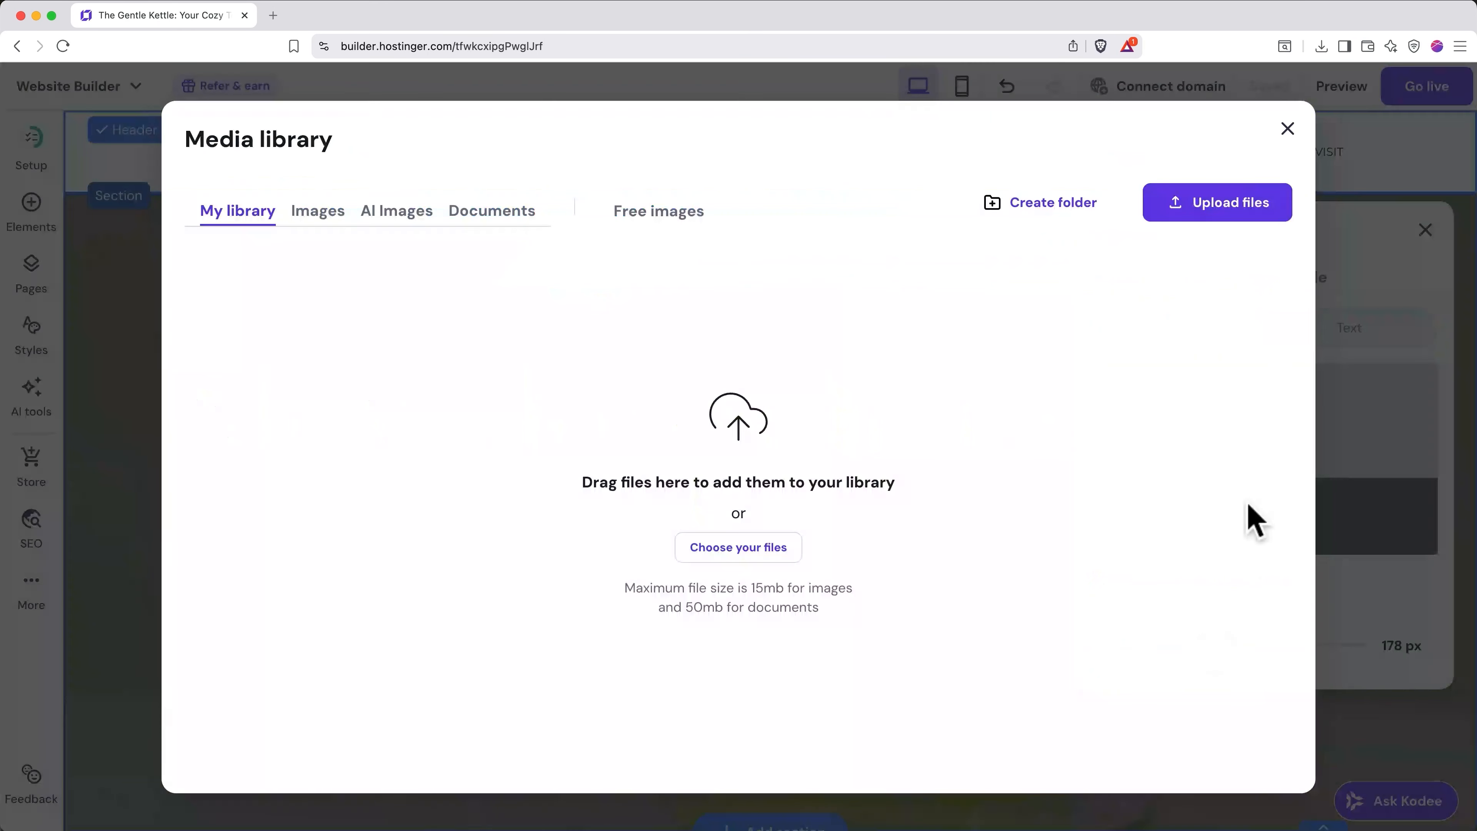
left_click(734, 552)
left_click(550, 166)
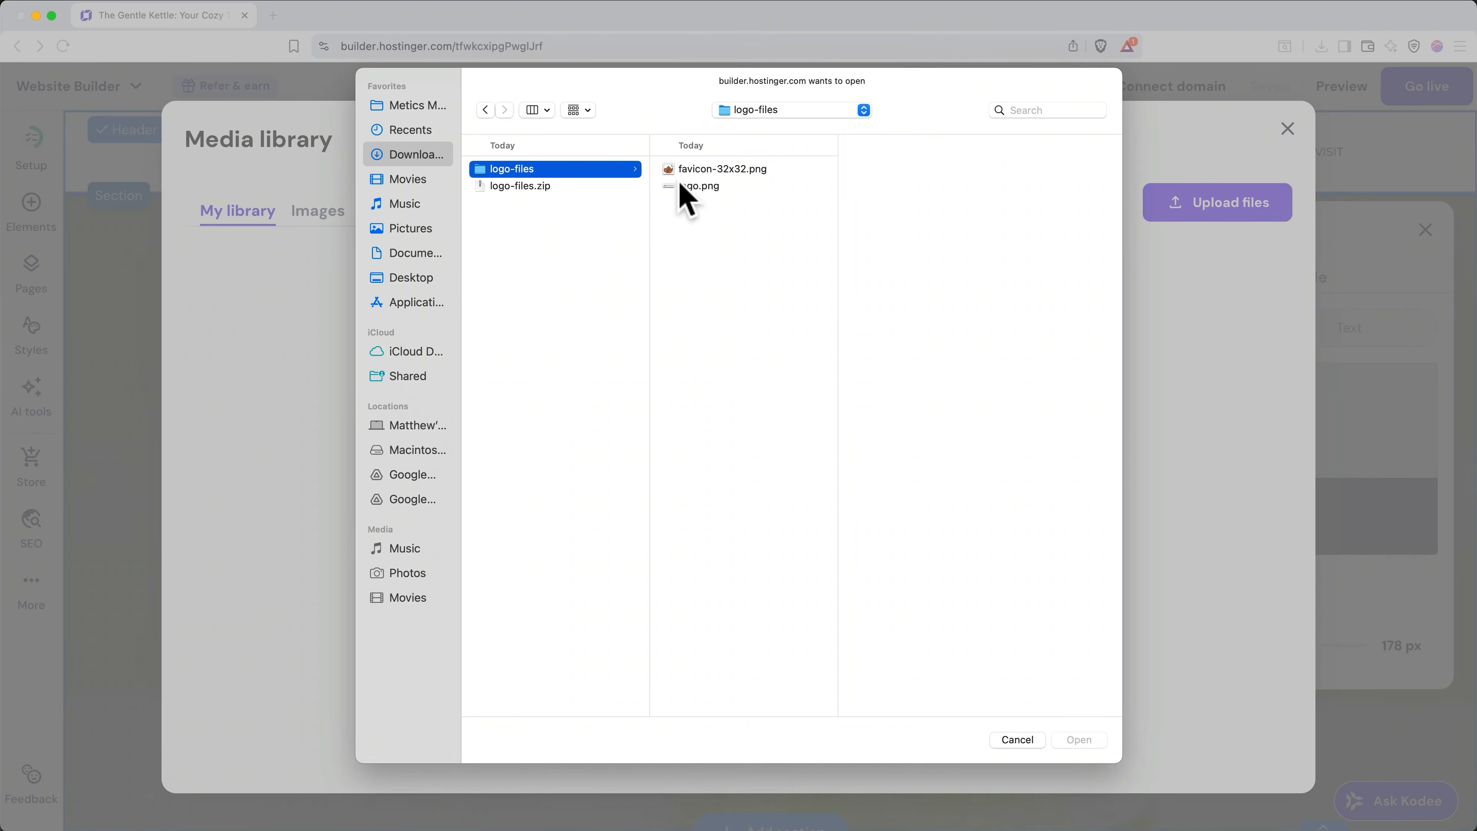
double_click(687, 187)
Step: Use the uploaded logo image in the header and set the logo width to 256 px
mouse_move(319, 379)
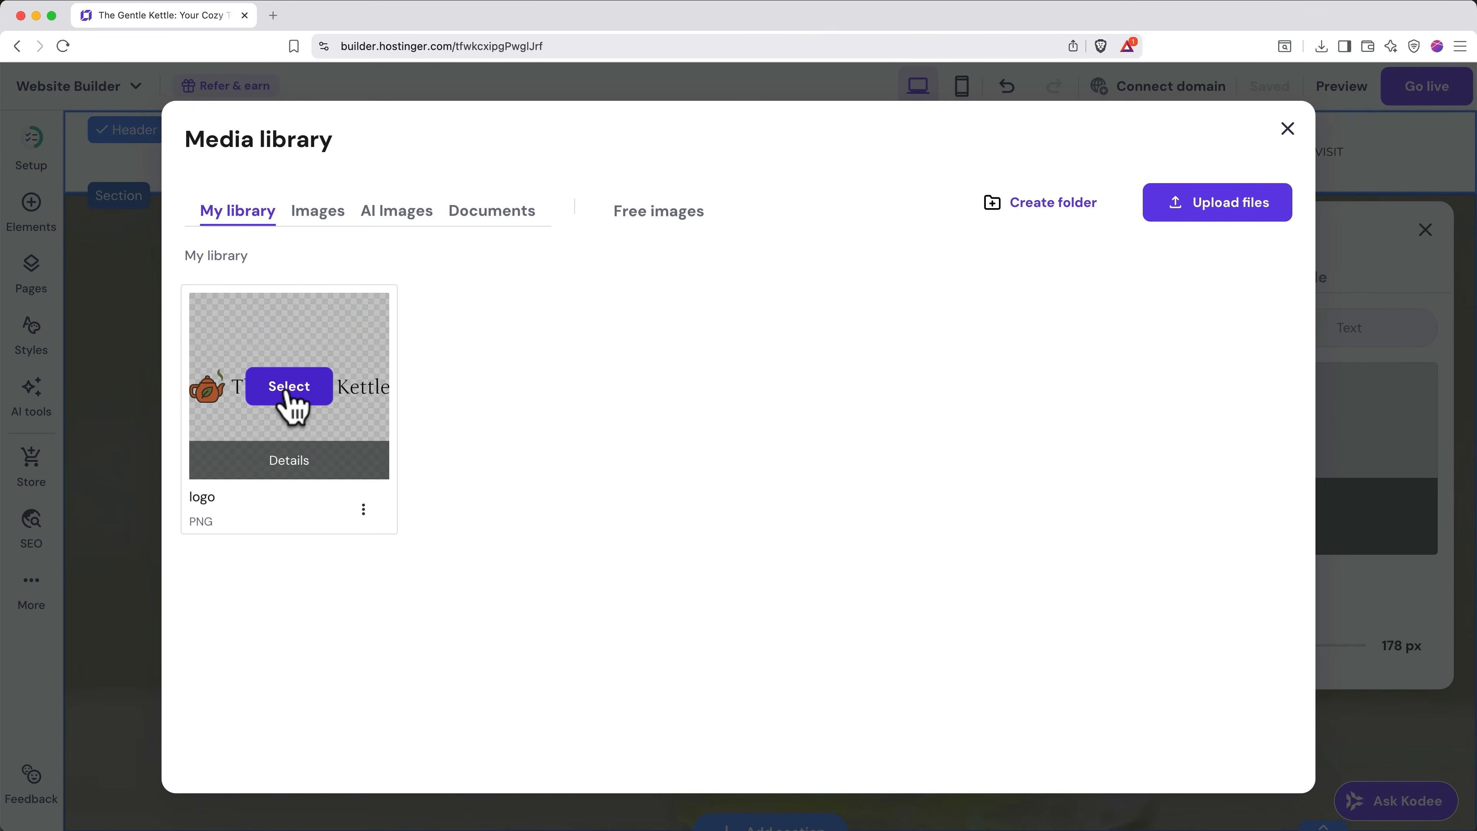
left_click(289, 386)
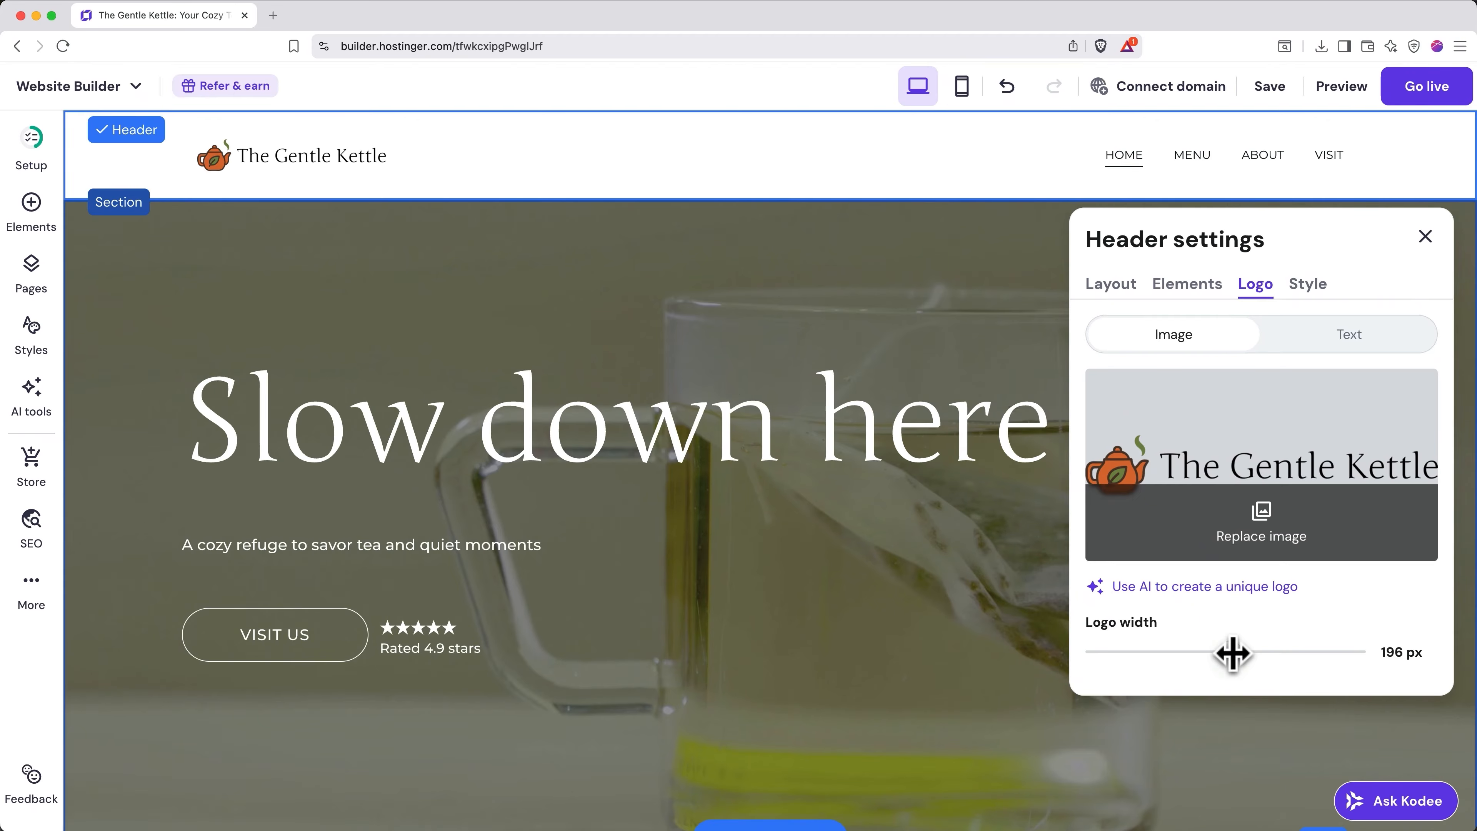
left_click_drag(1232, 653, 1277, 657)
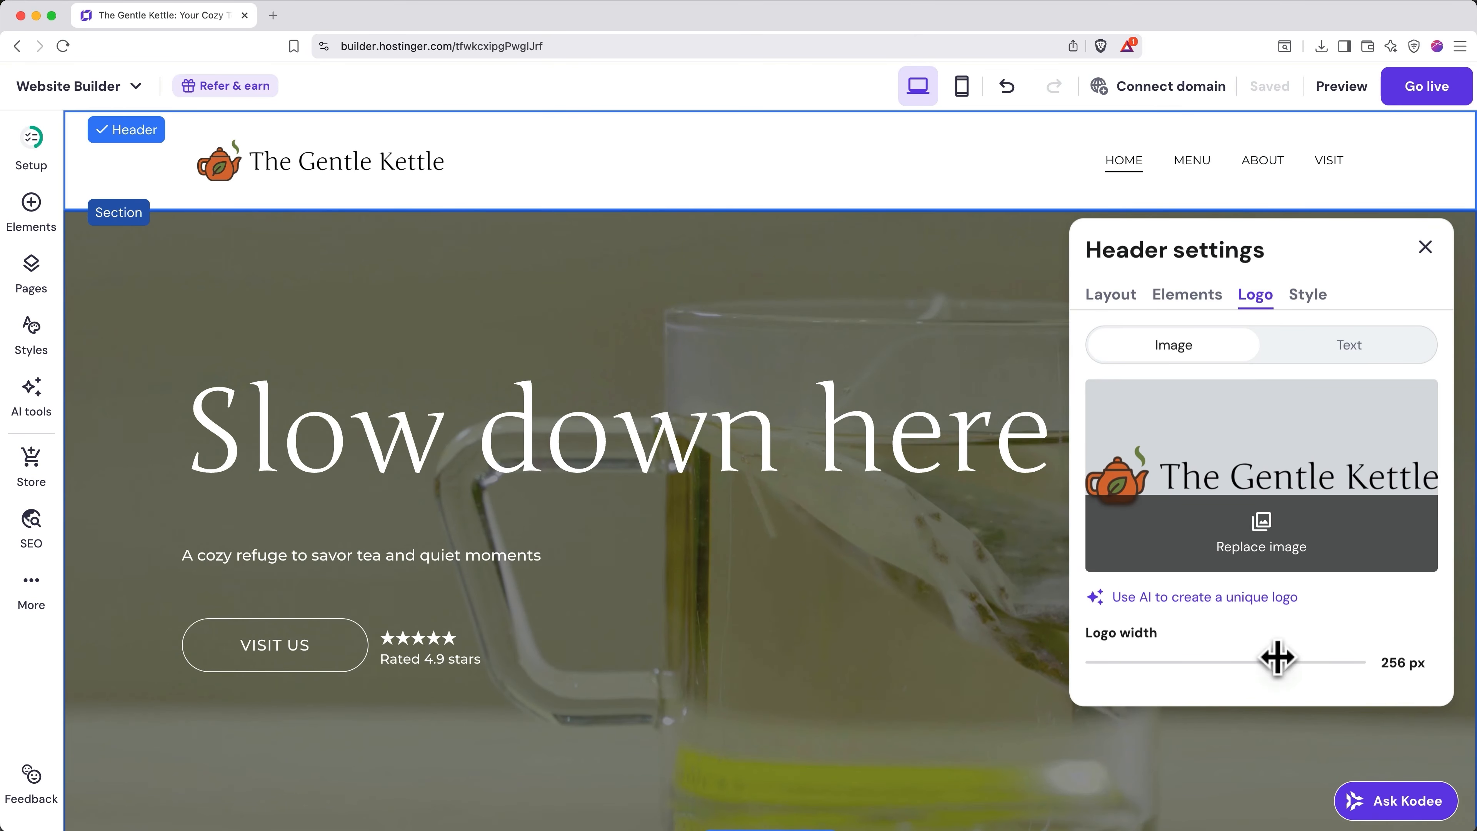
Step: Try the alternative header layouts and return to the one with the logo at the left and the links at the right
left_click(1113, 295)
scroll(1271, 506, "down", 3)
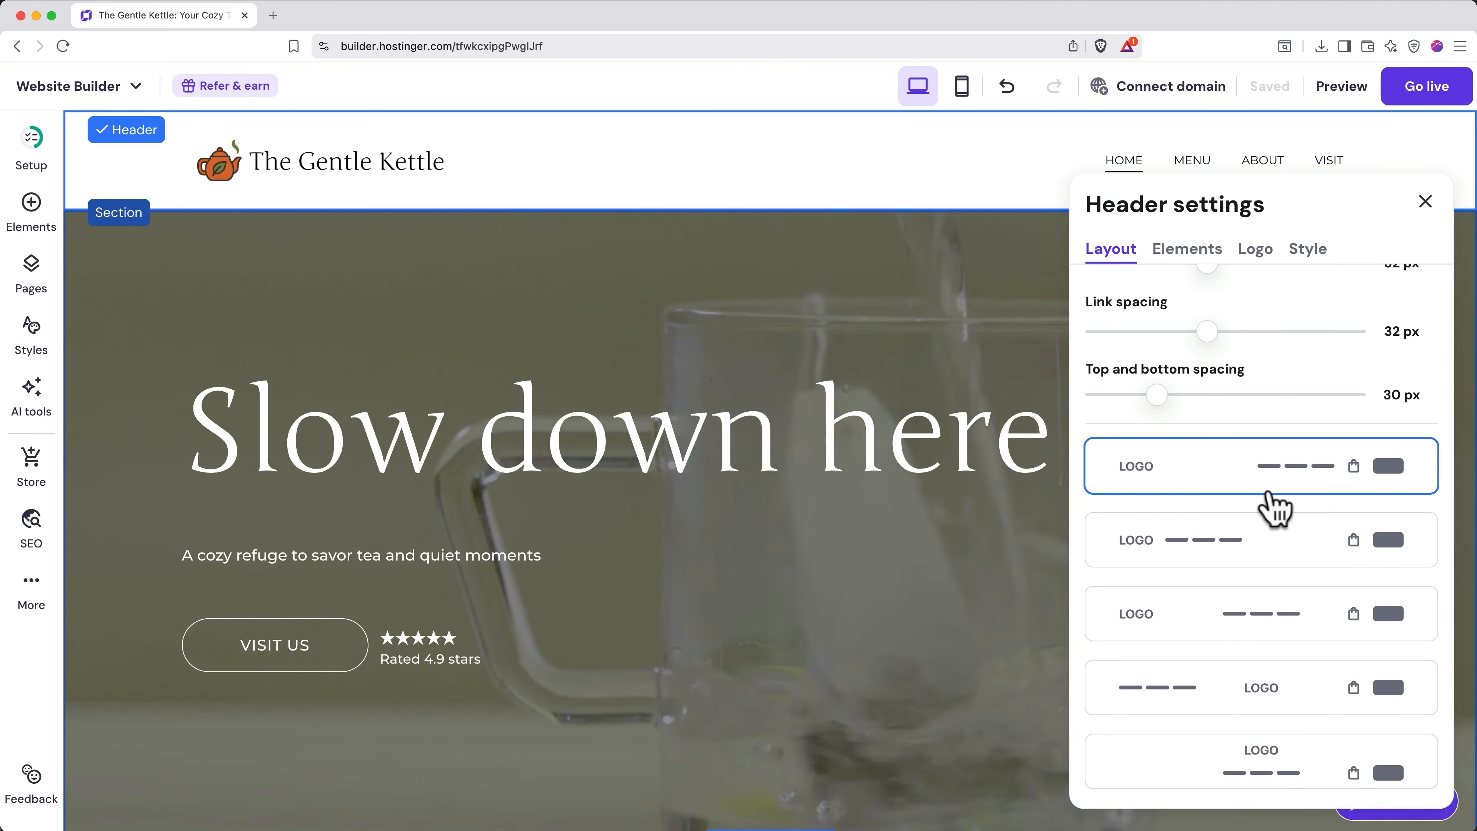
left_click(1270, 556)
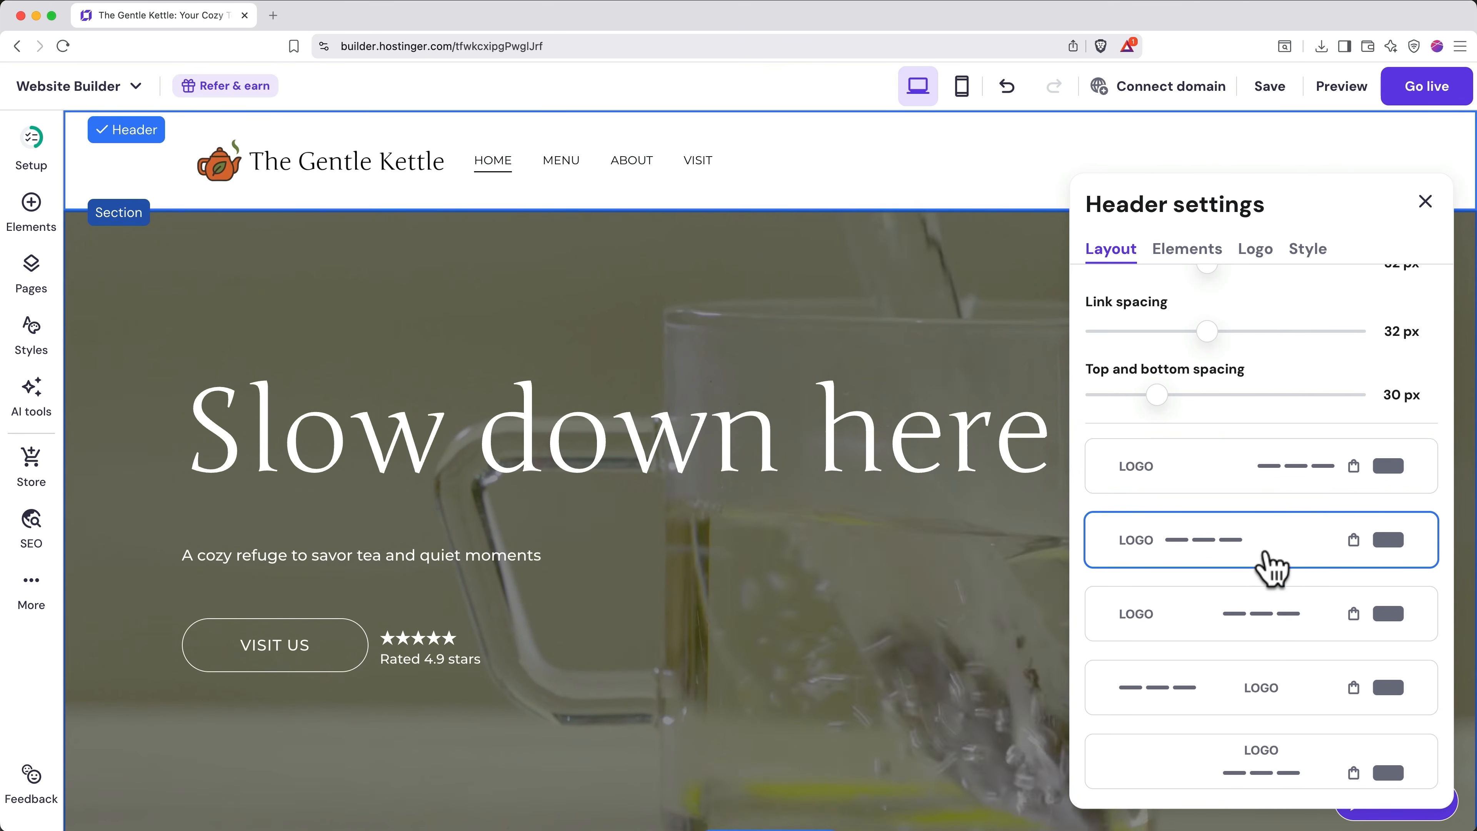
left_click(1271, 626)
left_click(1264, 696)
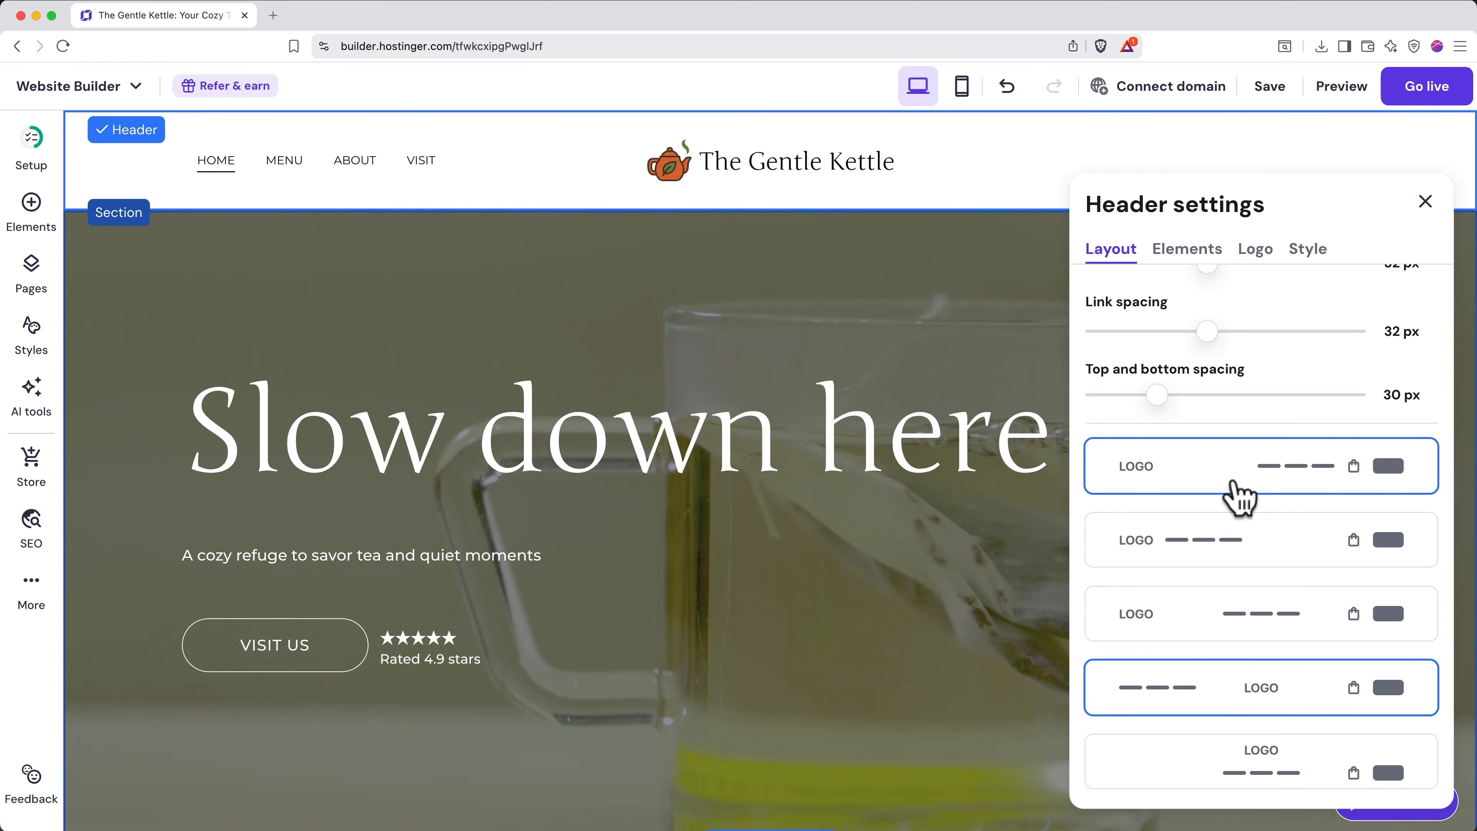
left_click(1238, 495)
Step: Set the header's element spacing to 30 px and its top and bottom spacing to 35 px
scroll(1239, 495, "up", 3)
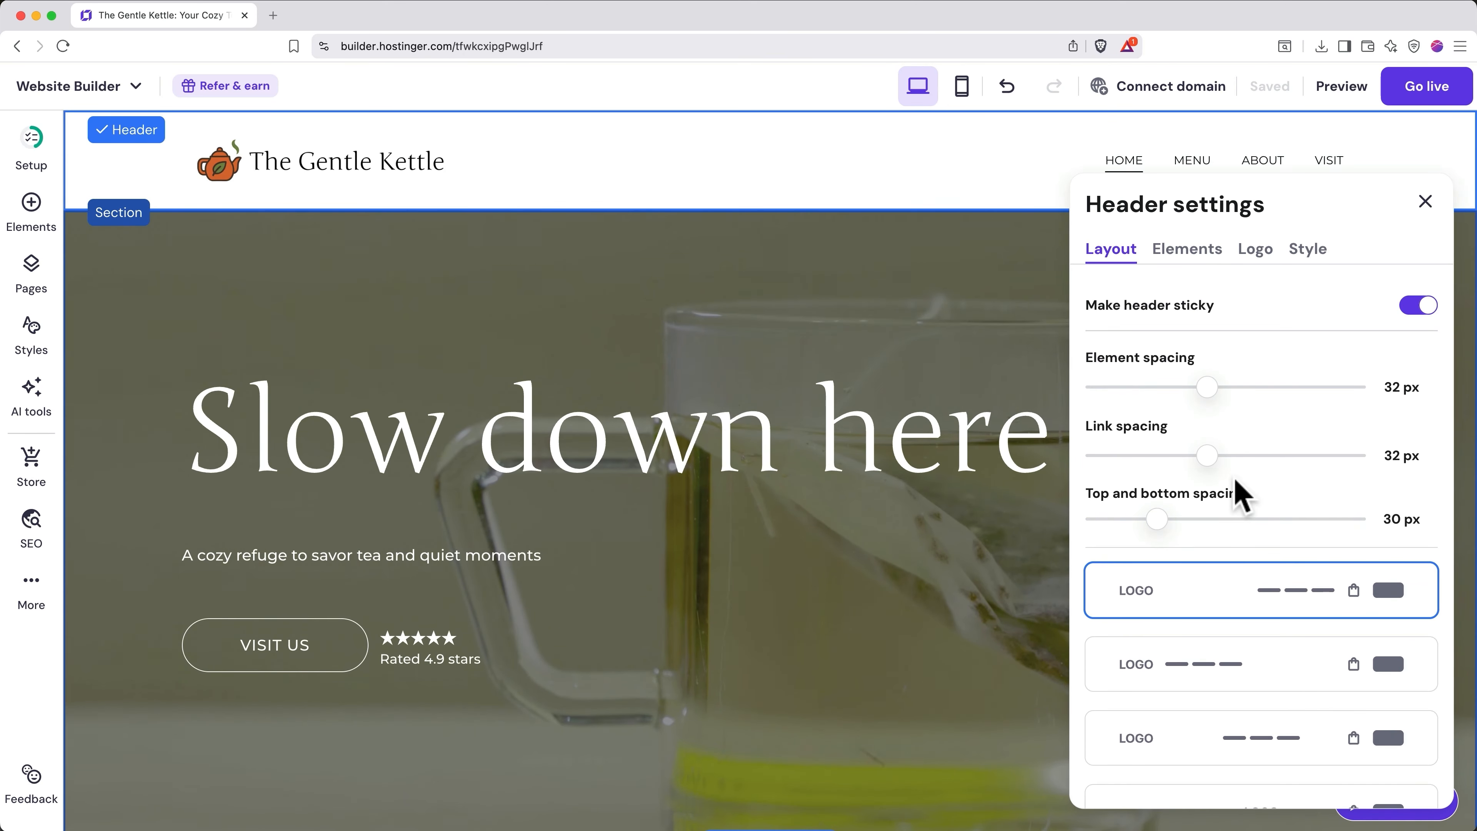
mouse_move(1207, 387)
left_mouse_down()
mouse_move(1241, 390)
mouse_move(1198, 387)
left_mouse_up()
mouse_move(1208, 455)
left_mouse_down()
mouse_move(1233, 451)
mouse_move(1207, 455)
left_mouse_up()
mouse_move(1158, 518)
left_mouse_down()
mouse_move(1191, 511)
mouse_move(1164, 512)
left_mouse_up()
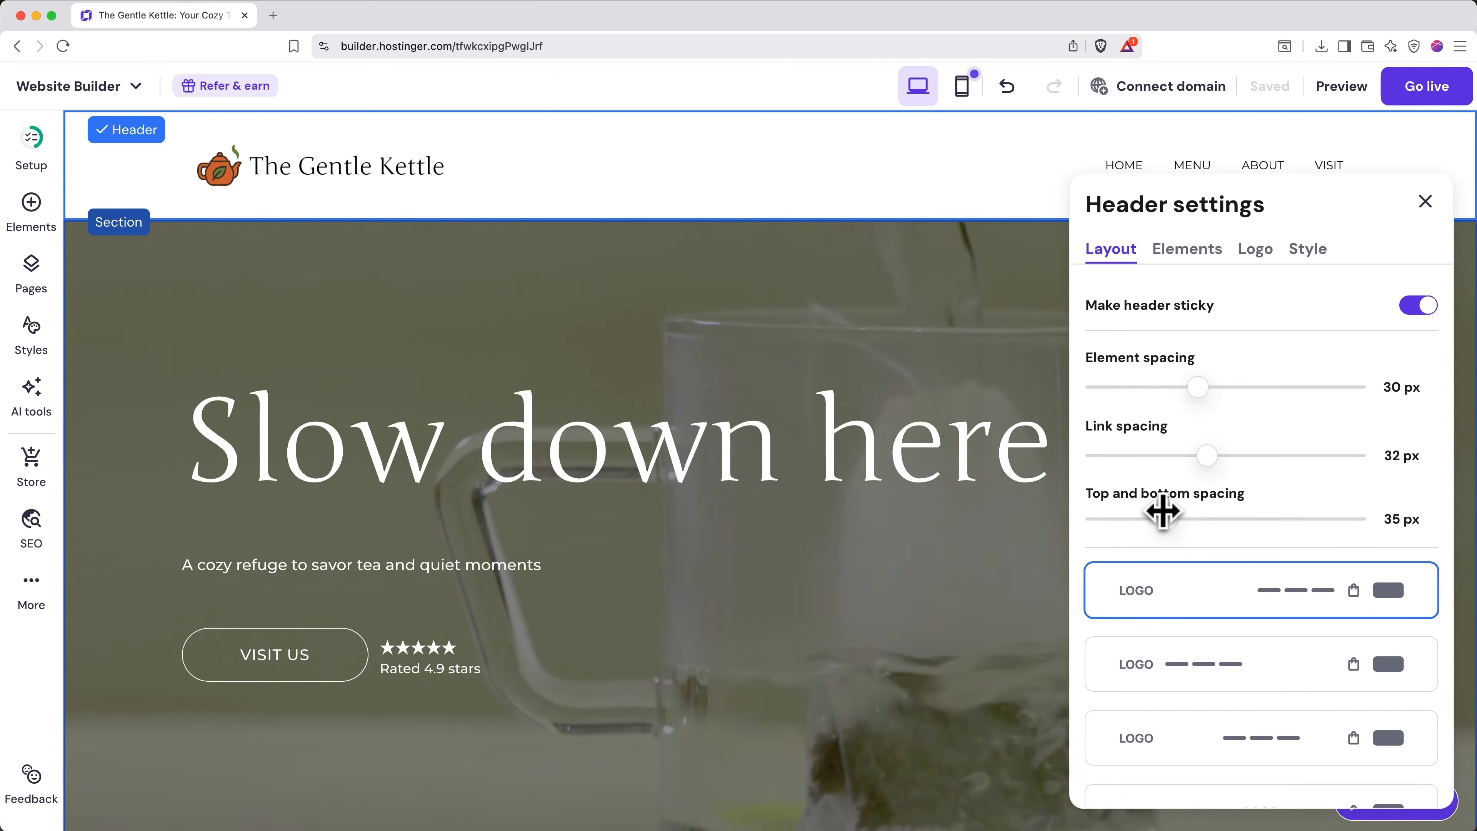
Step: Show a button in the header, and briefly turn on the social icons before hiding them again
left_click(1190, 251)
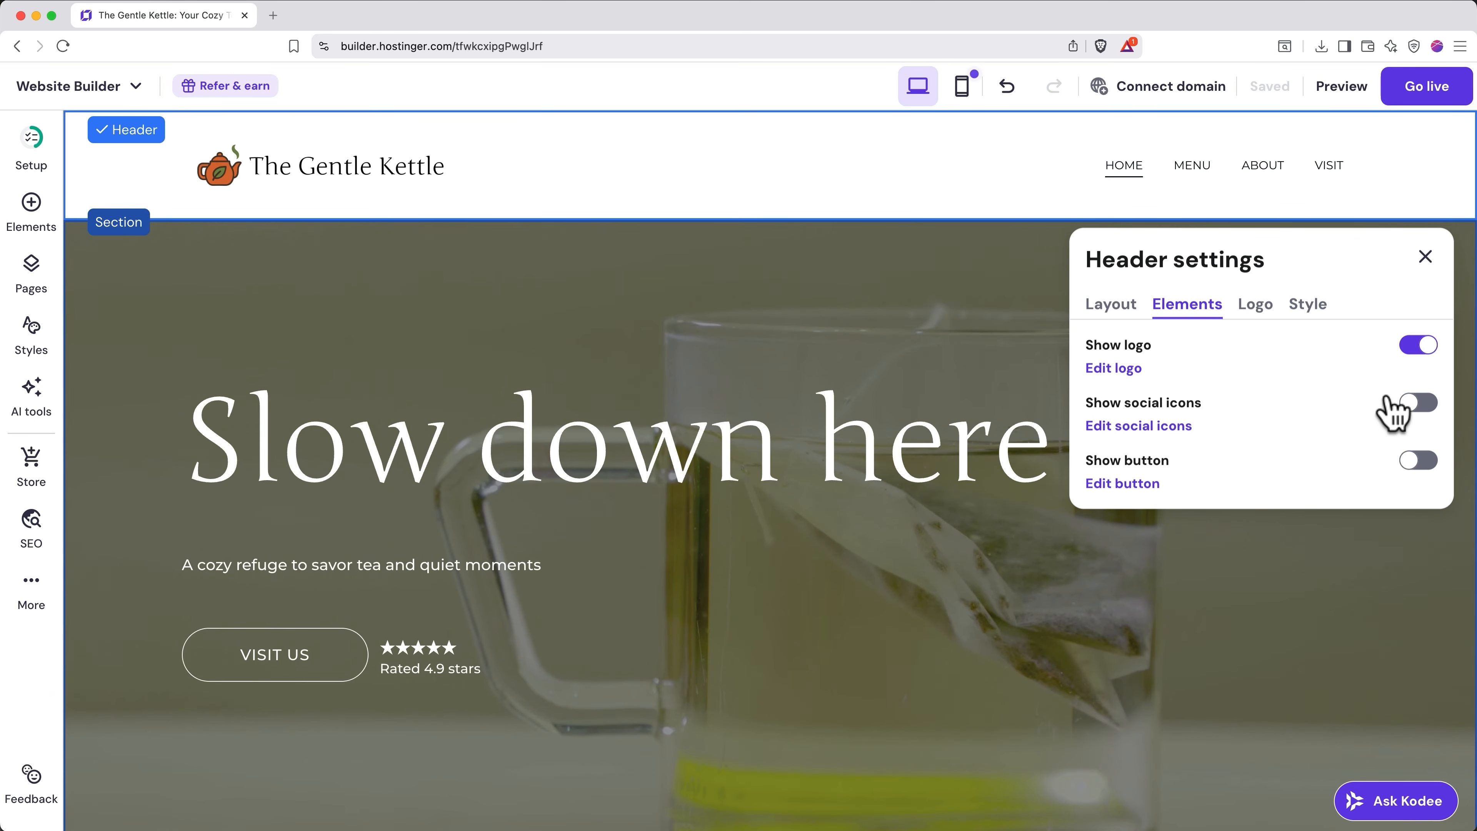
left_click(1421, 407)
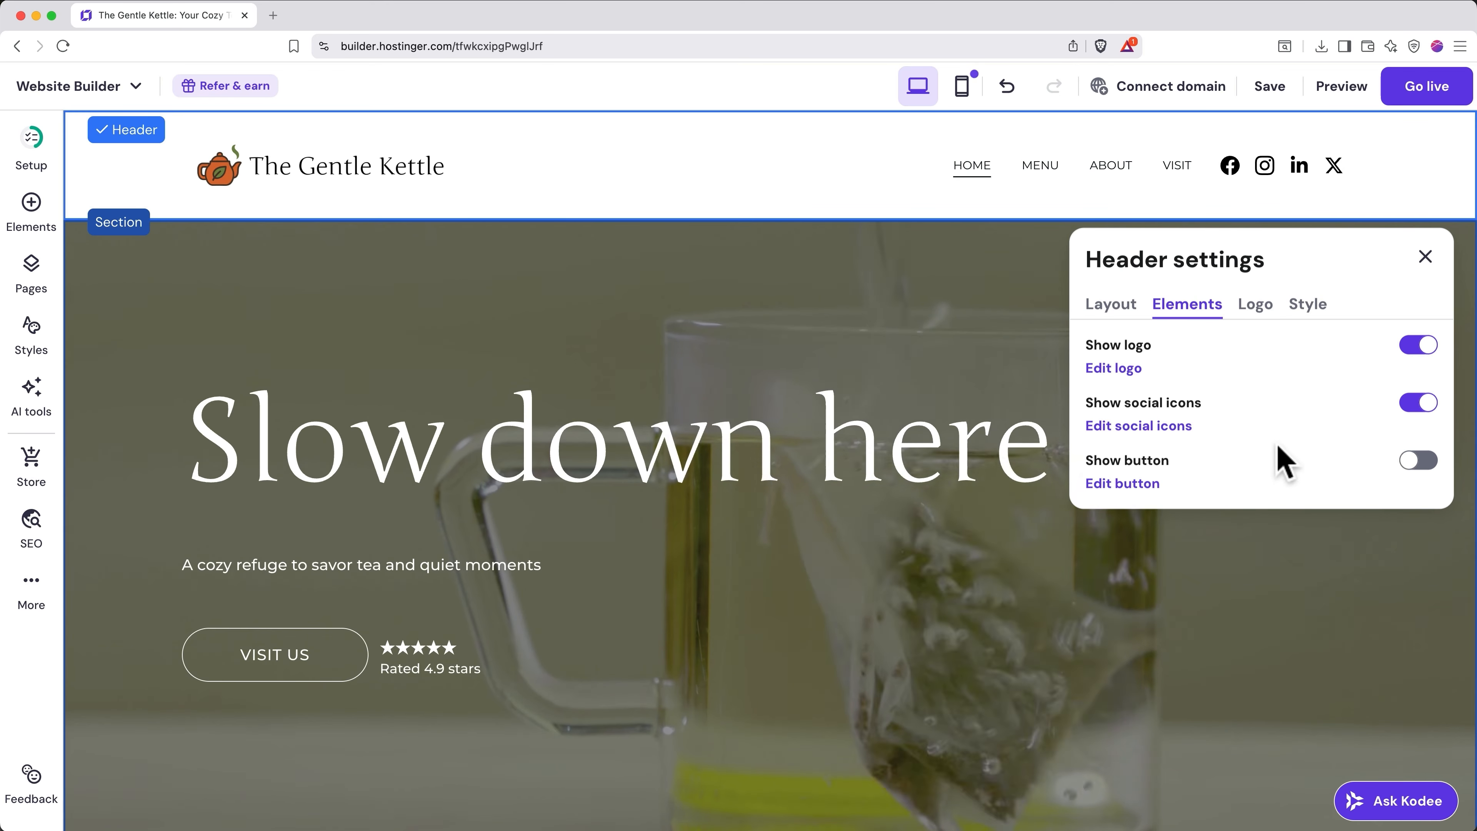
left_click(1418, 469)
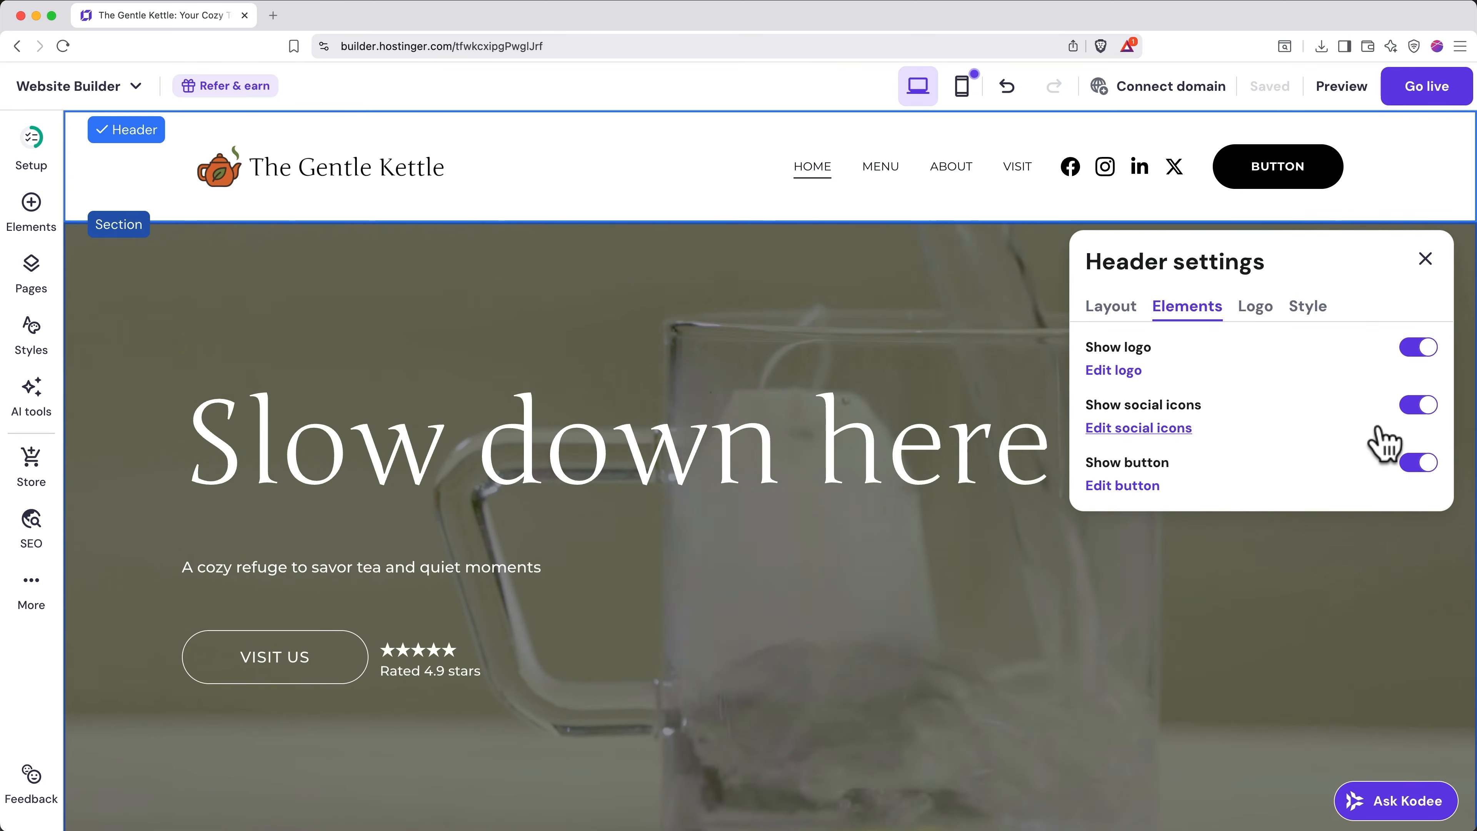
left_click(1419, 404)
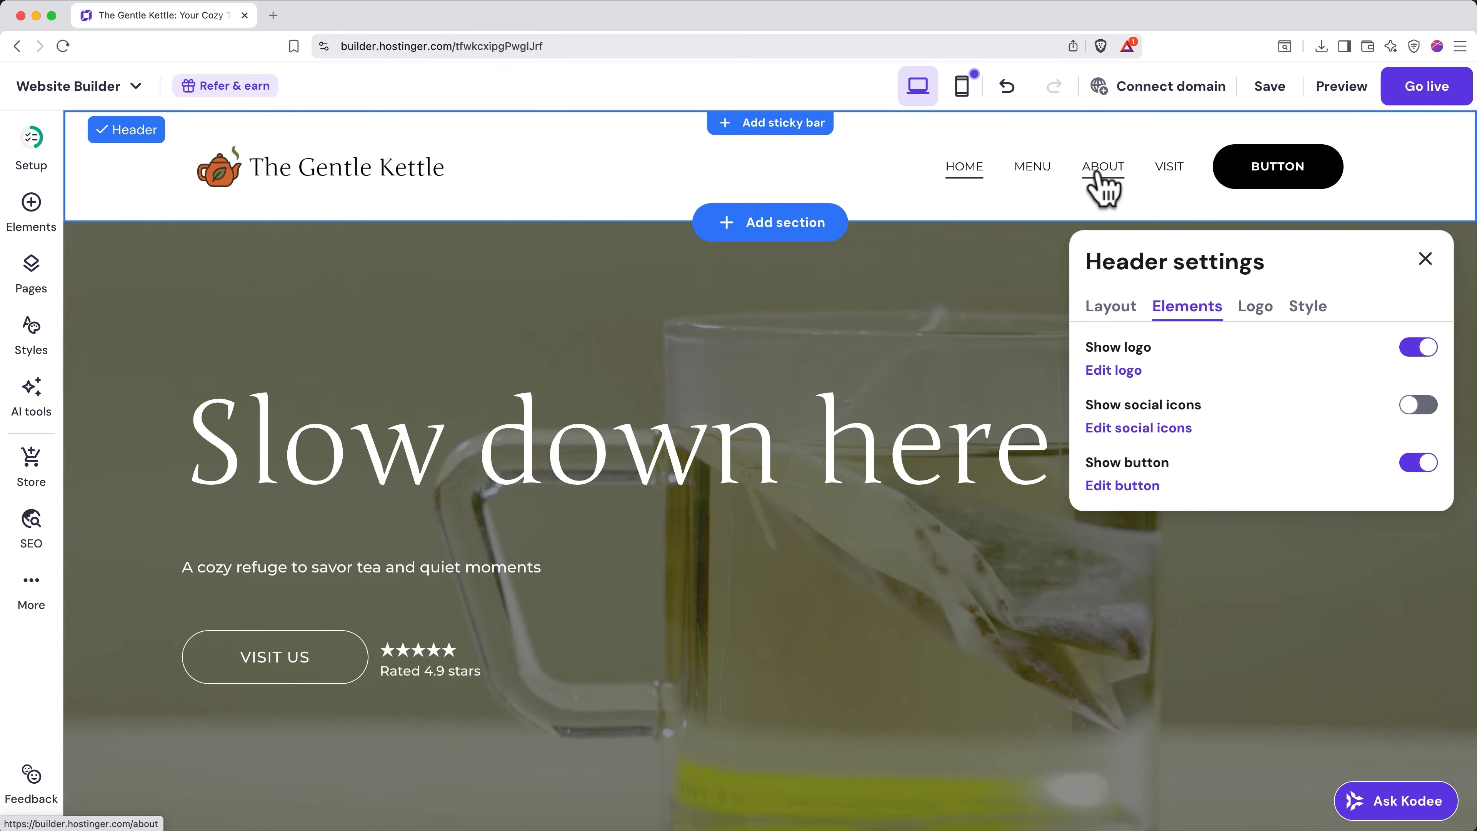
Step: Move the Menu page from the main navigation to the pages hidden from navigation
left_click(31, 273)
left_click_drag(96, 373, 98, 722)
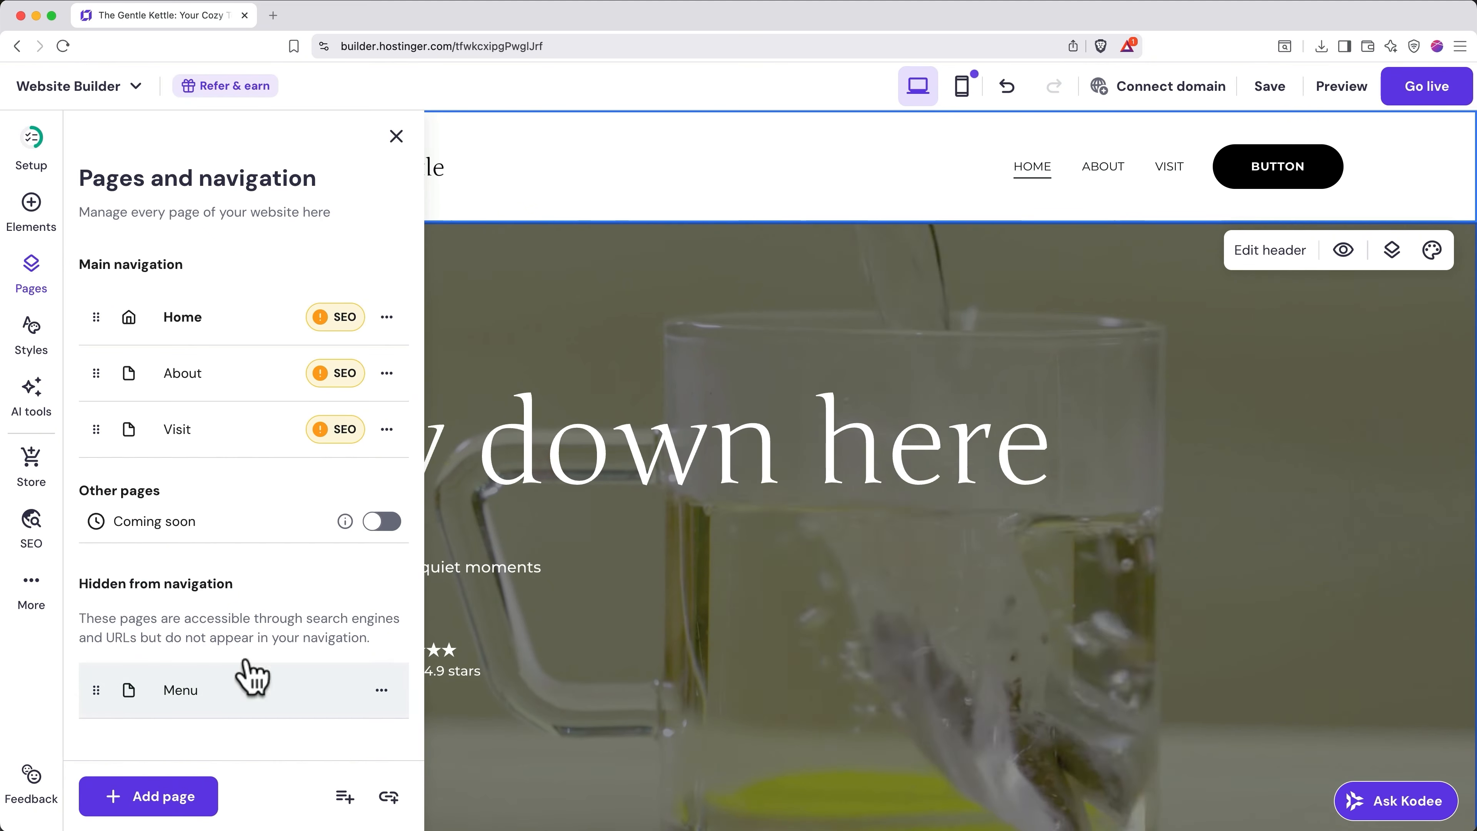
Step: Link the header button to the Menu page
left_click(1274, 250)
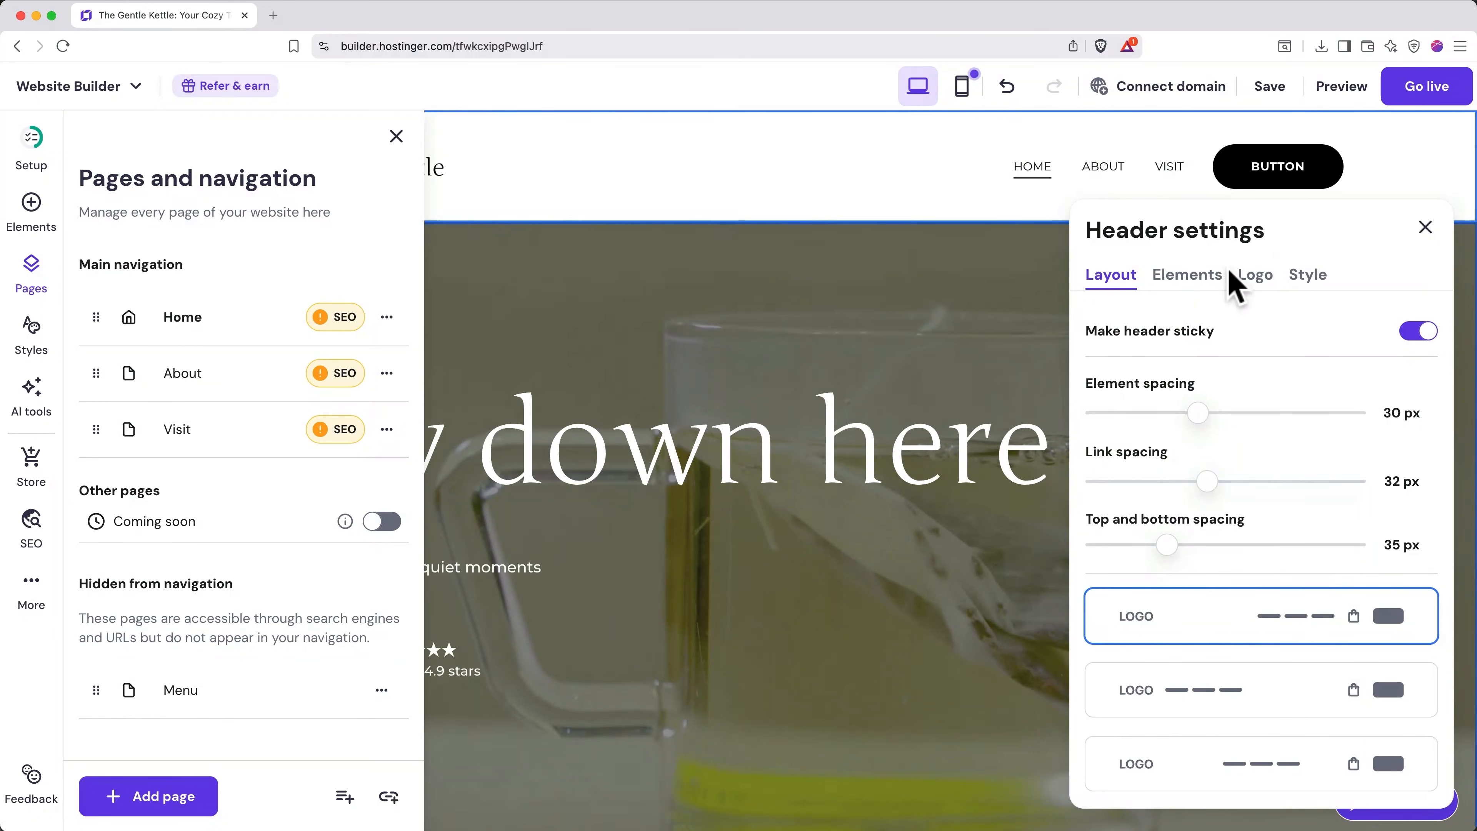
left_click(1219, 285)
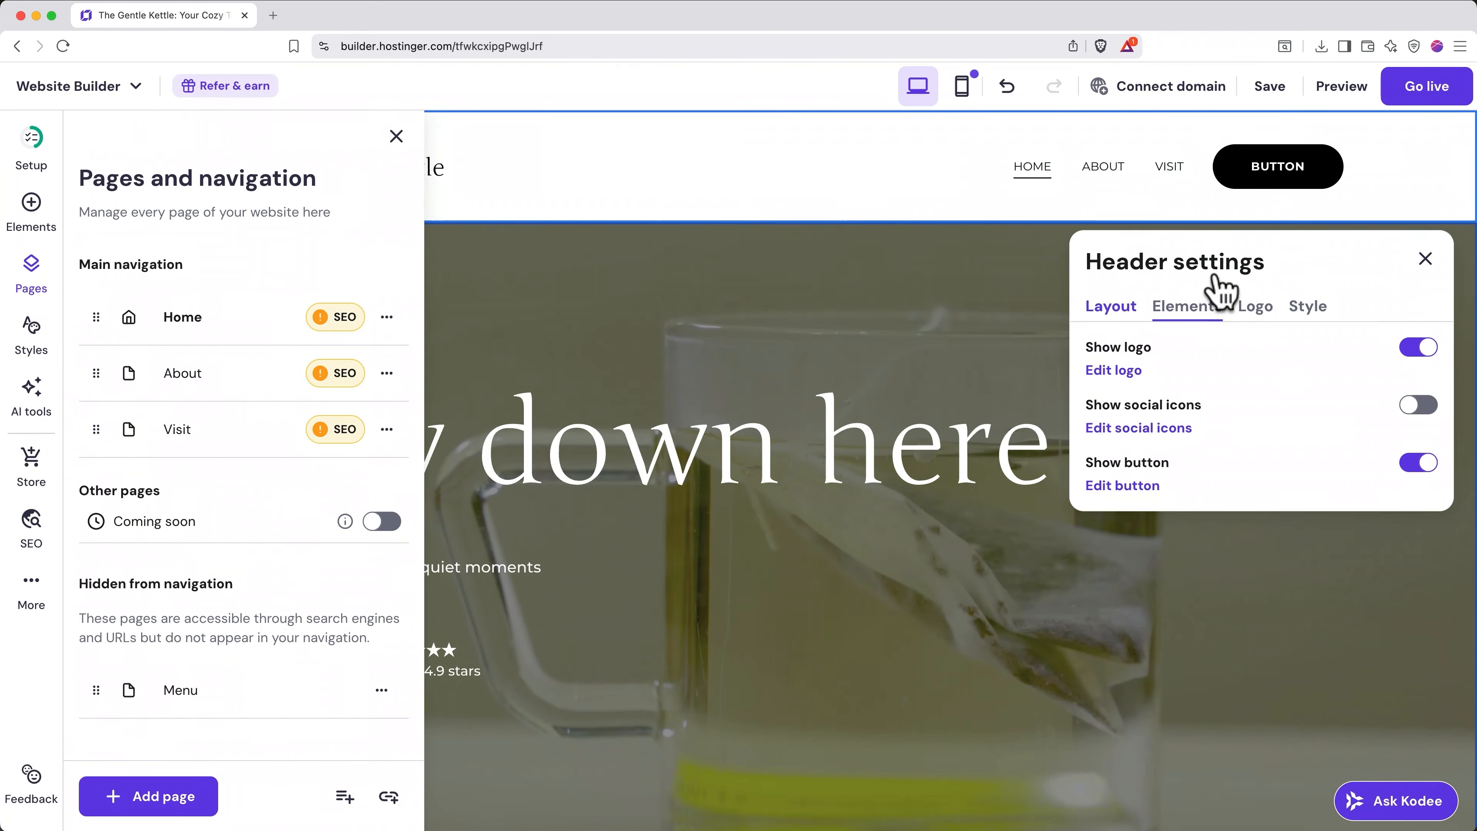
left_click(1126, 486)
scroll(1221, 519, "down", 3)
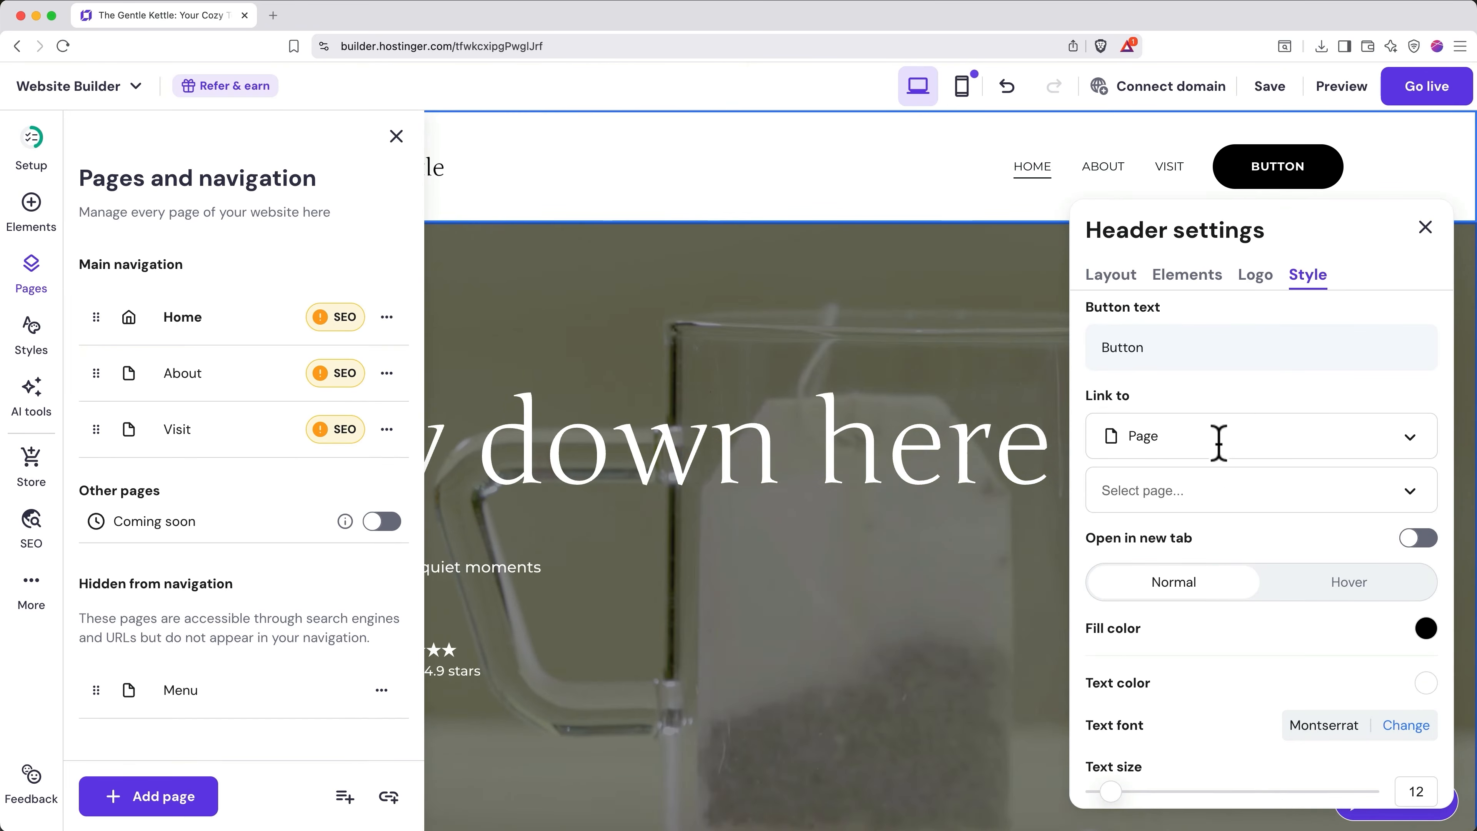
left_click(1202, 492)
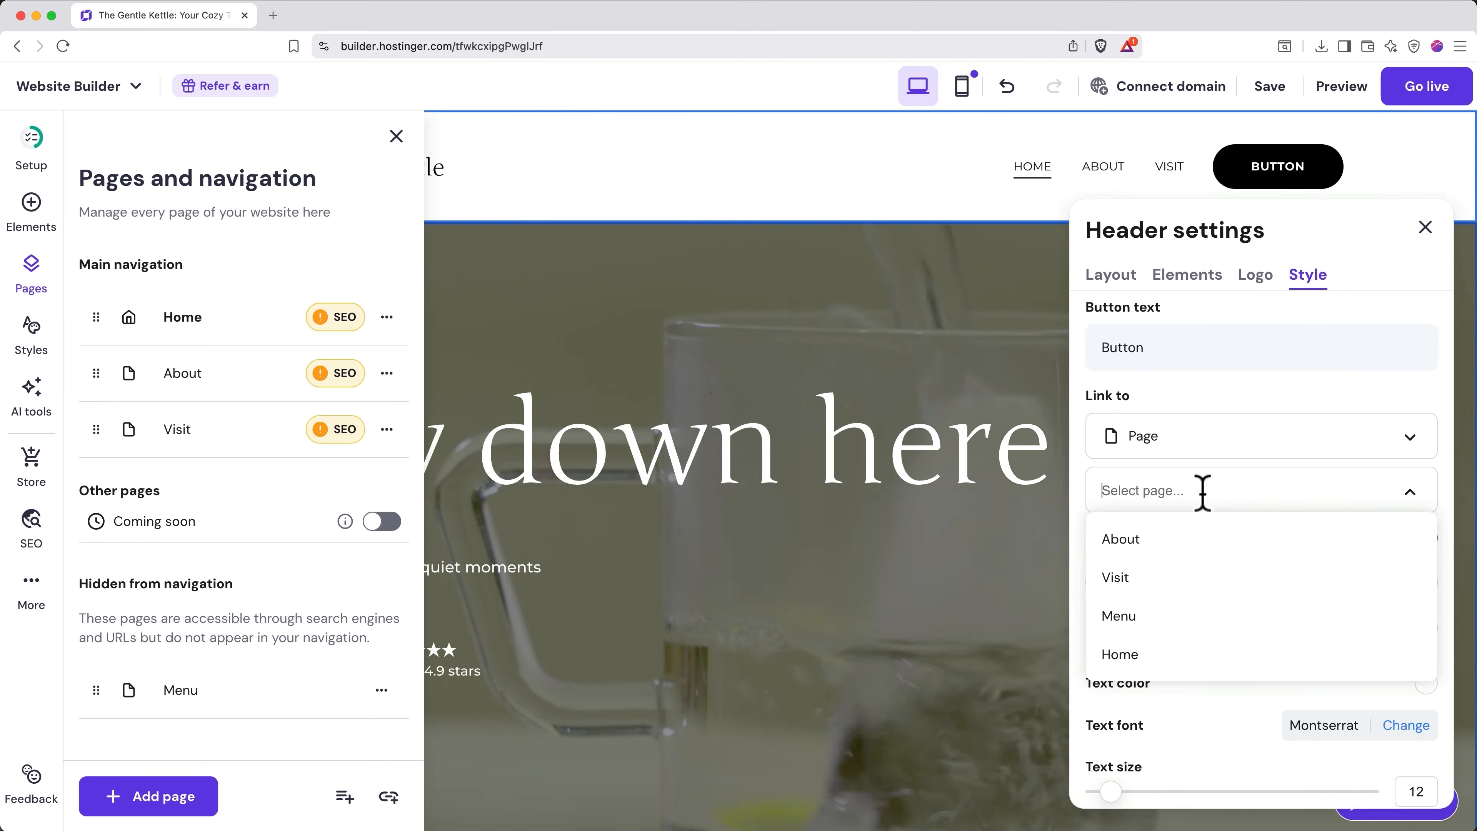
left_click(1148, 616)
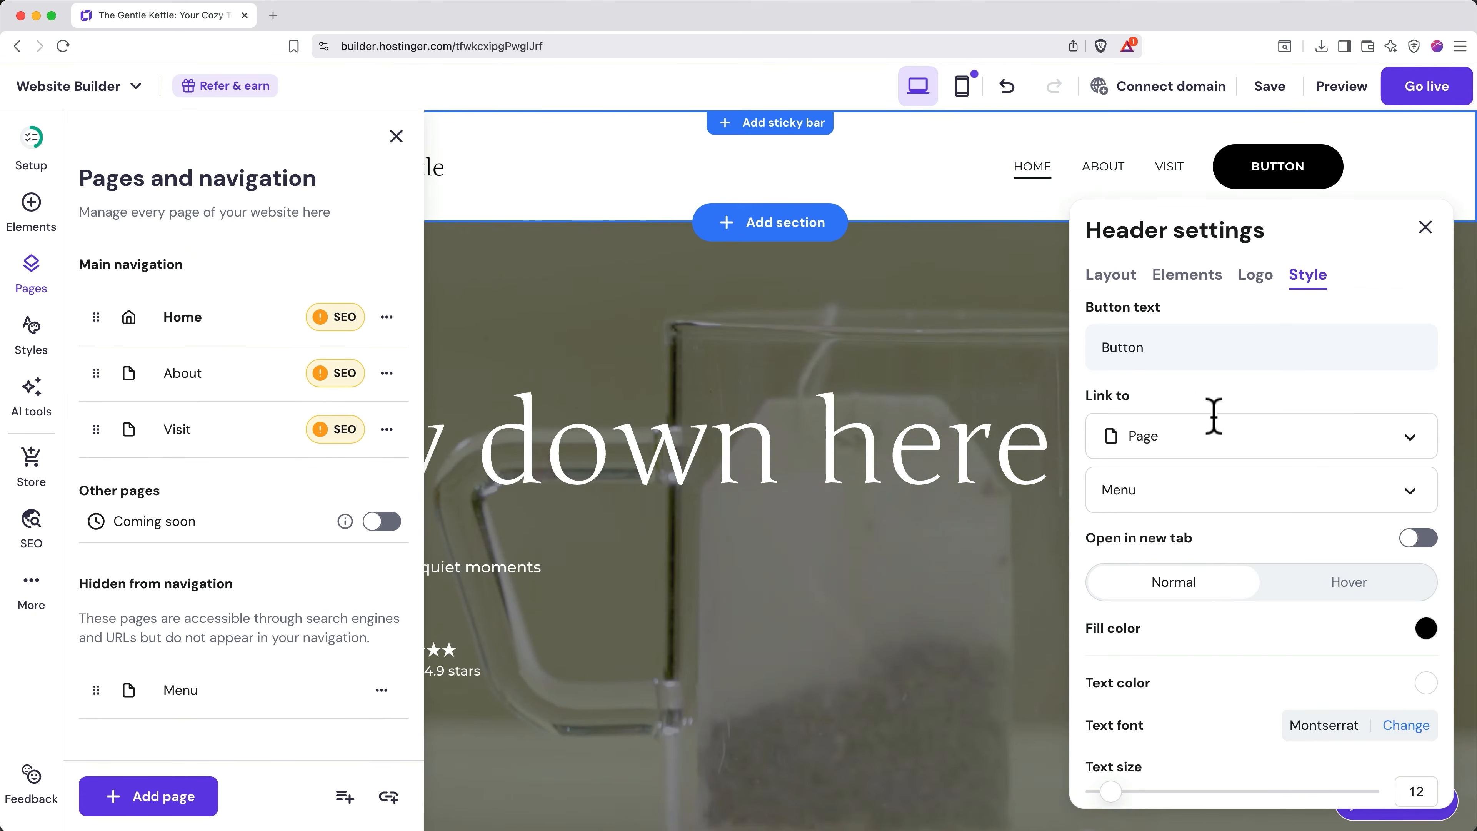
Step: Change the header button's text to Menu and close the header settings
left_click(1161, 352)
double_click(1161, 352)
type("Menu")
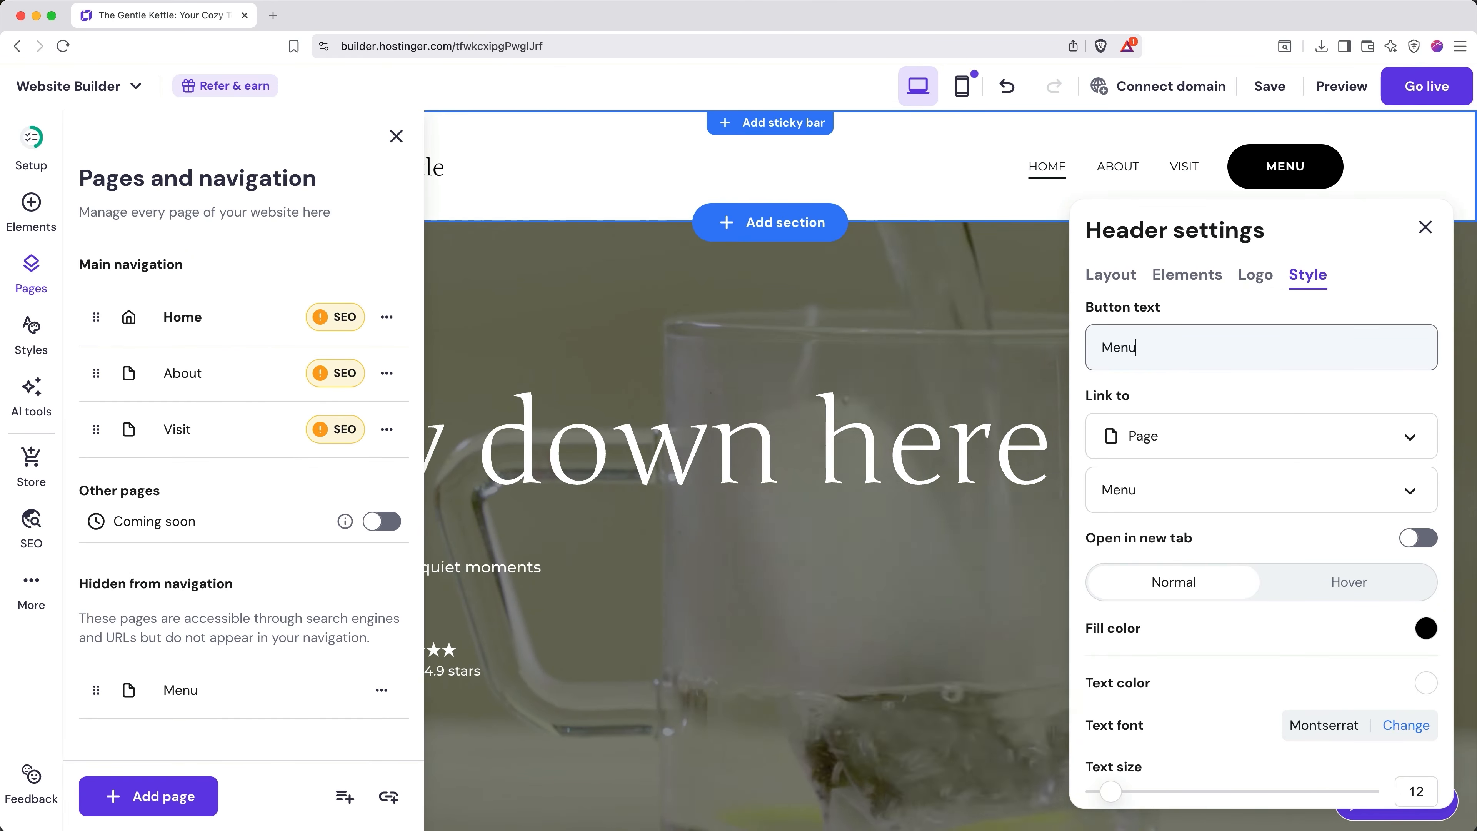
left_click(1425, 230)
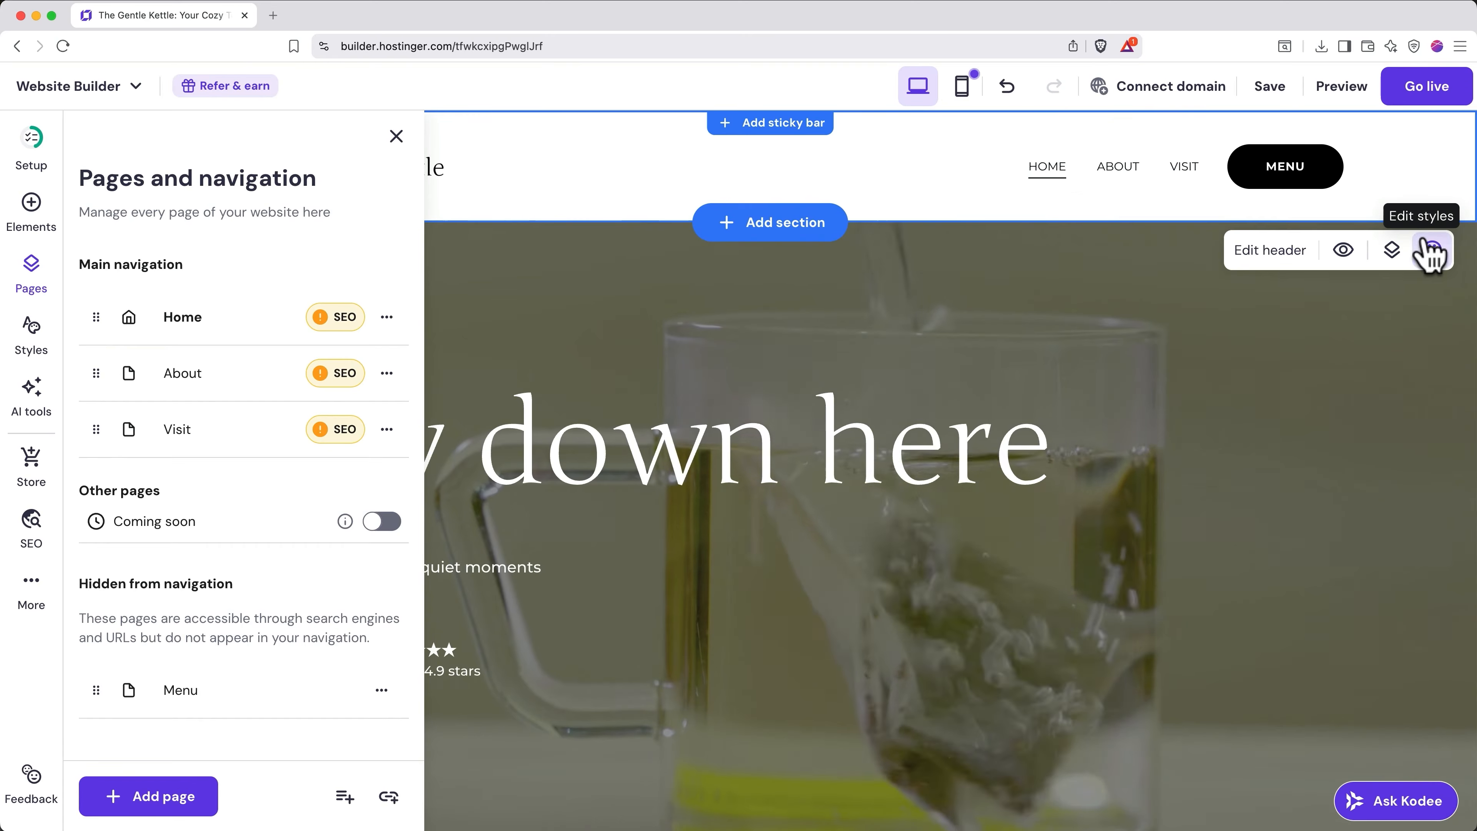
Step: Test the header's Menu button and return to the Home page
left_click(1284, 186)
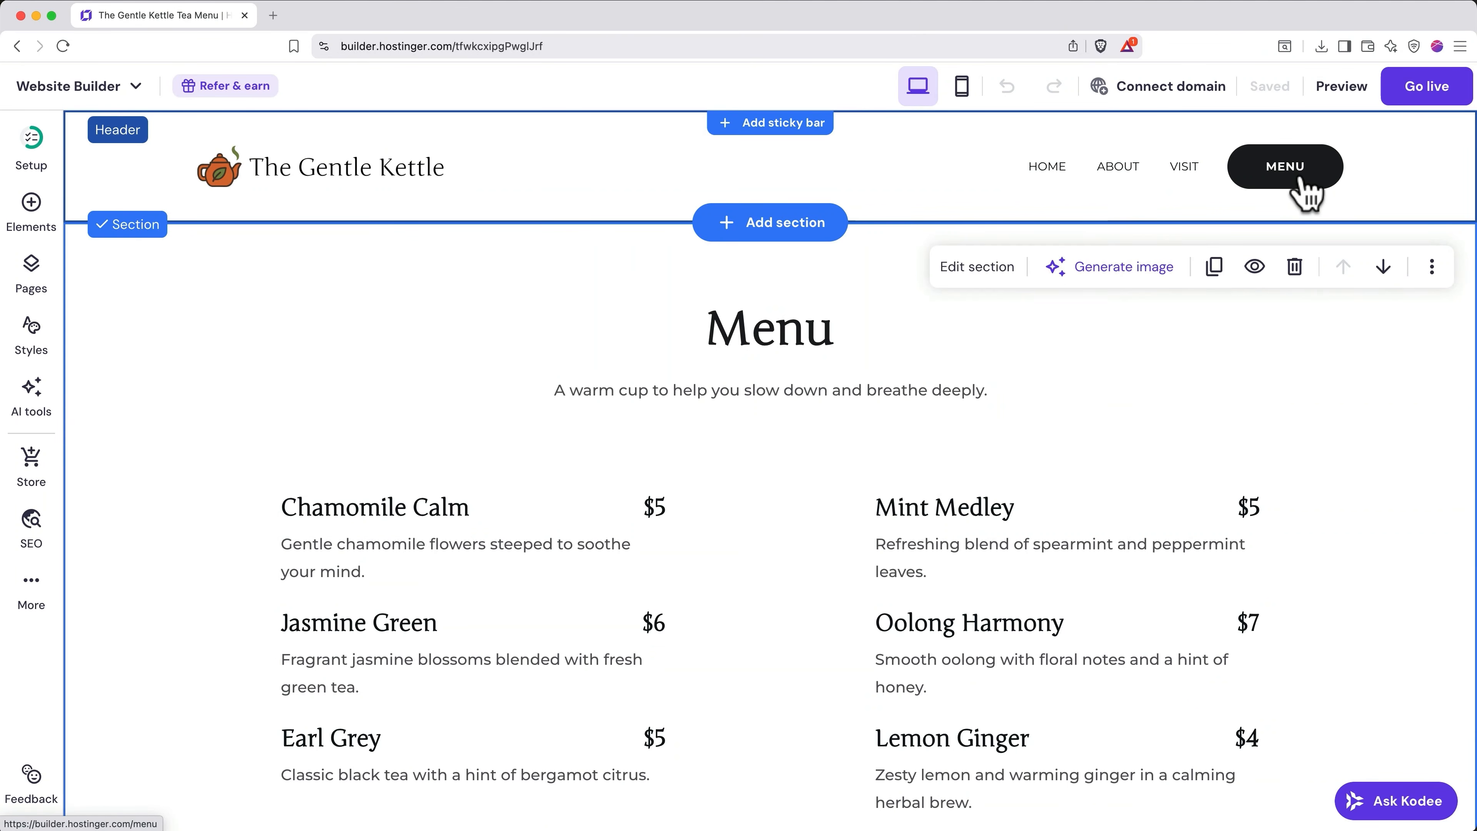
left_click(1053, 171)
Step: Reopen the header settings and examine the style options for the header and its button
left_click(1016, 205)
left_click(1170, 247)
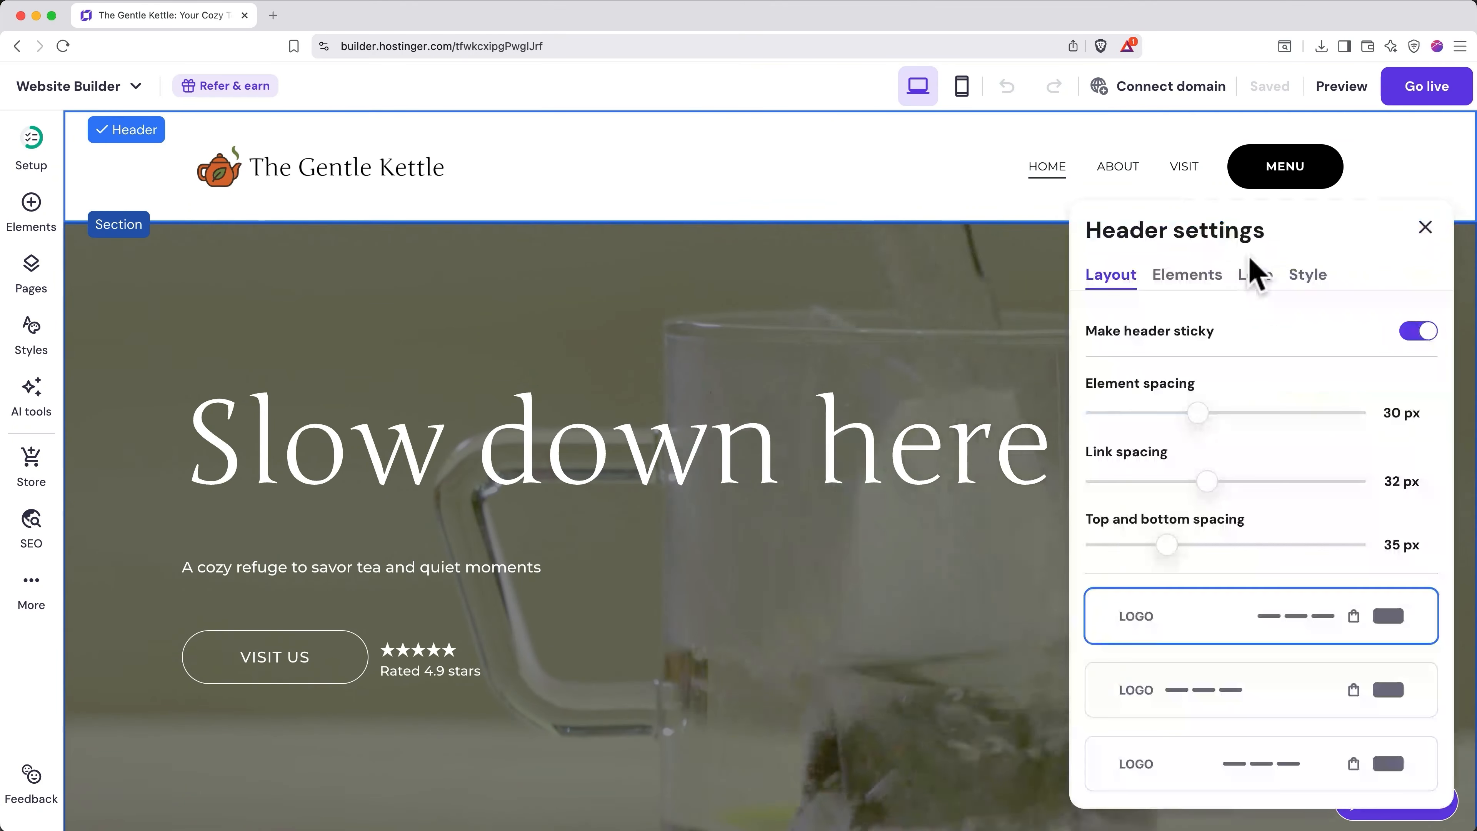
left_click(1308, 277)
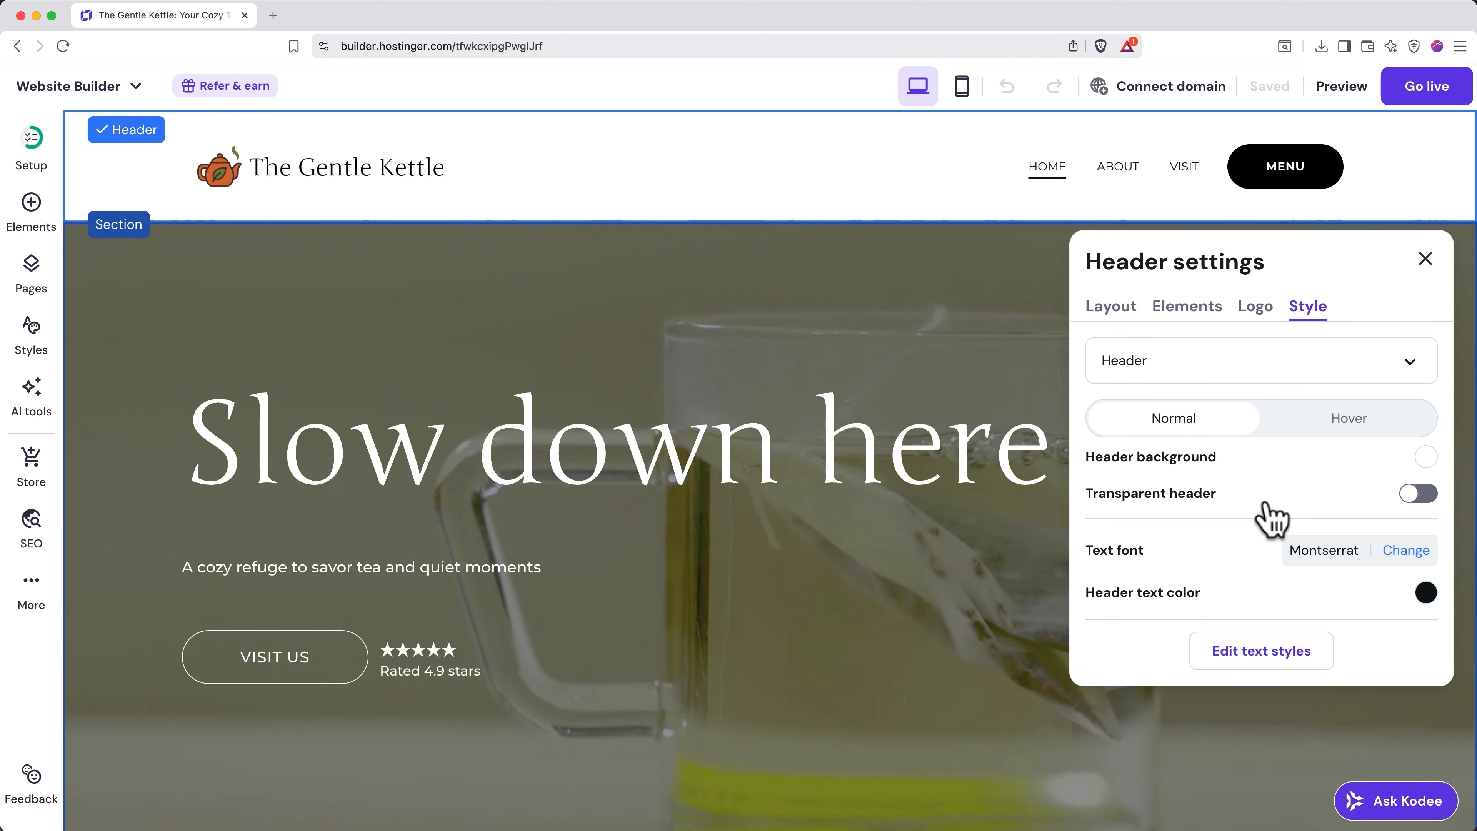
left_click(1311, 359)
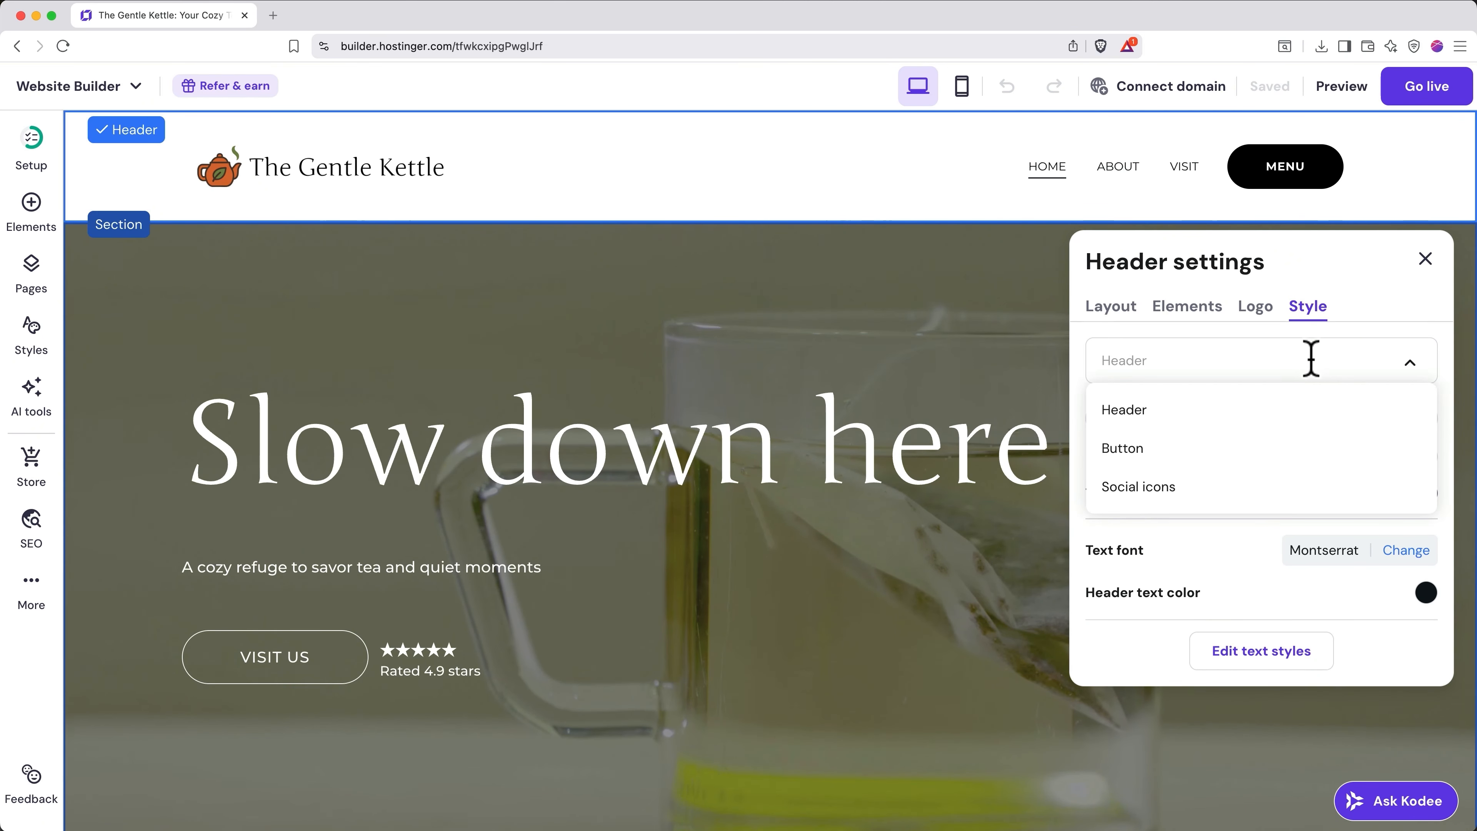
left_click(1148, 463)
scroll(1222, 558, "down", 5)
scroll(1222, 559, "up", 5)
left_click(1262, 330)
left_click(1192, 385)
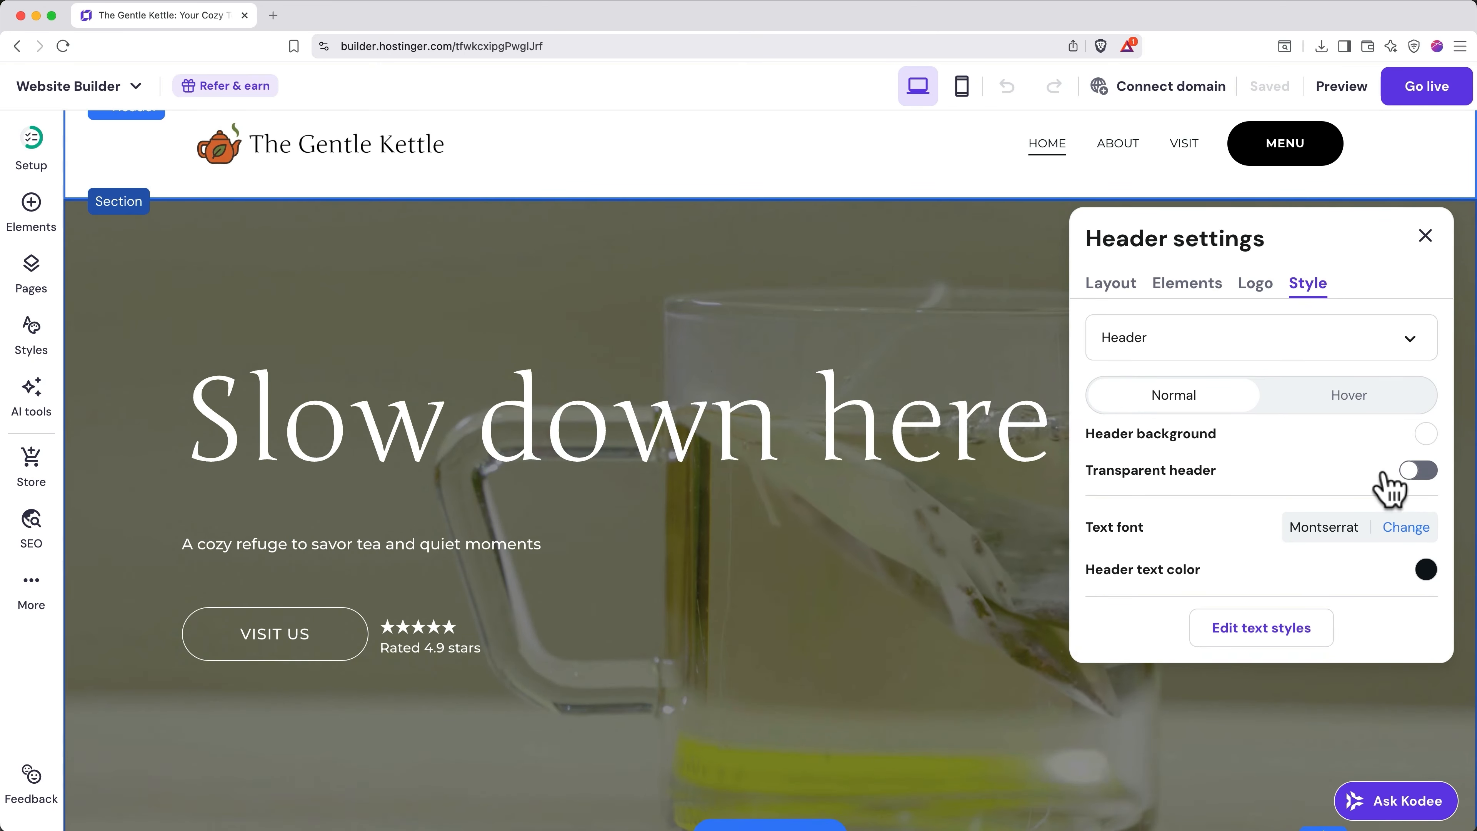
Step: Try making the header transparent and turn the option off again
scroll(1361, 476, "up", 1)
left_click(1411, 493)
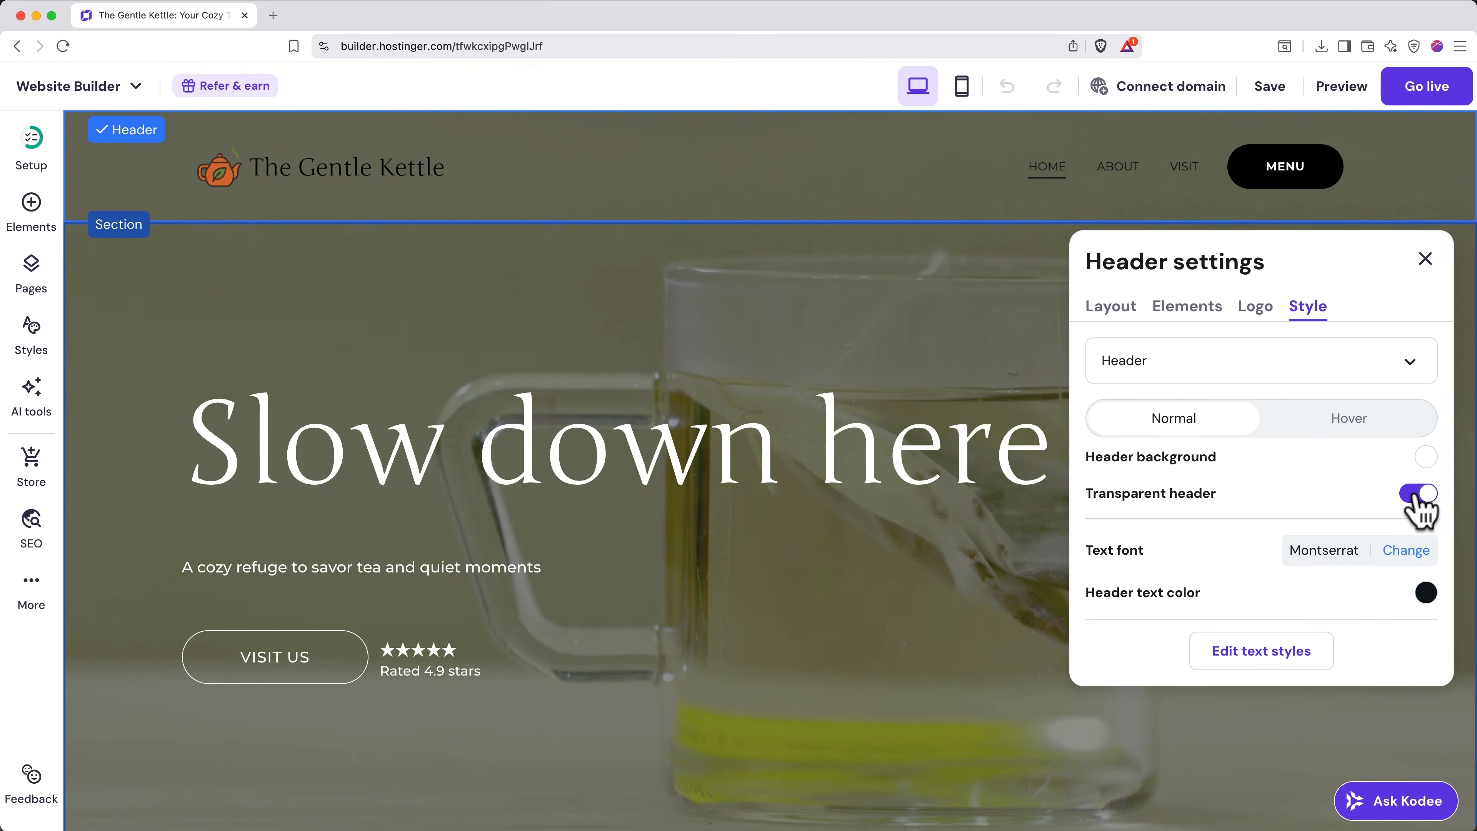
left_click(1416, 496)
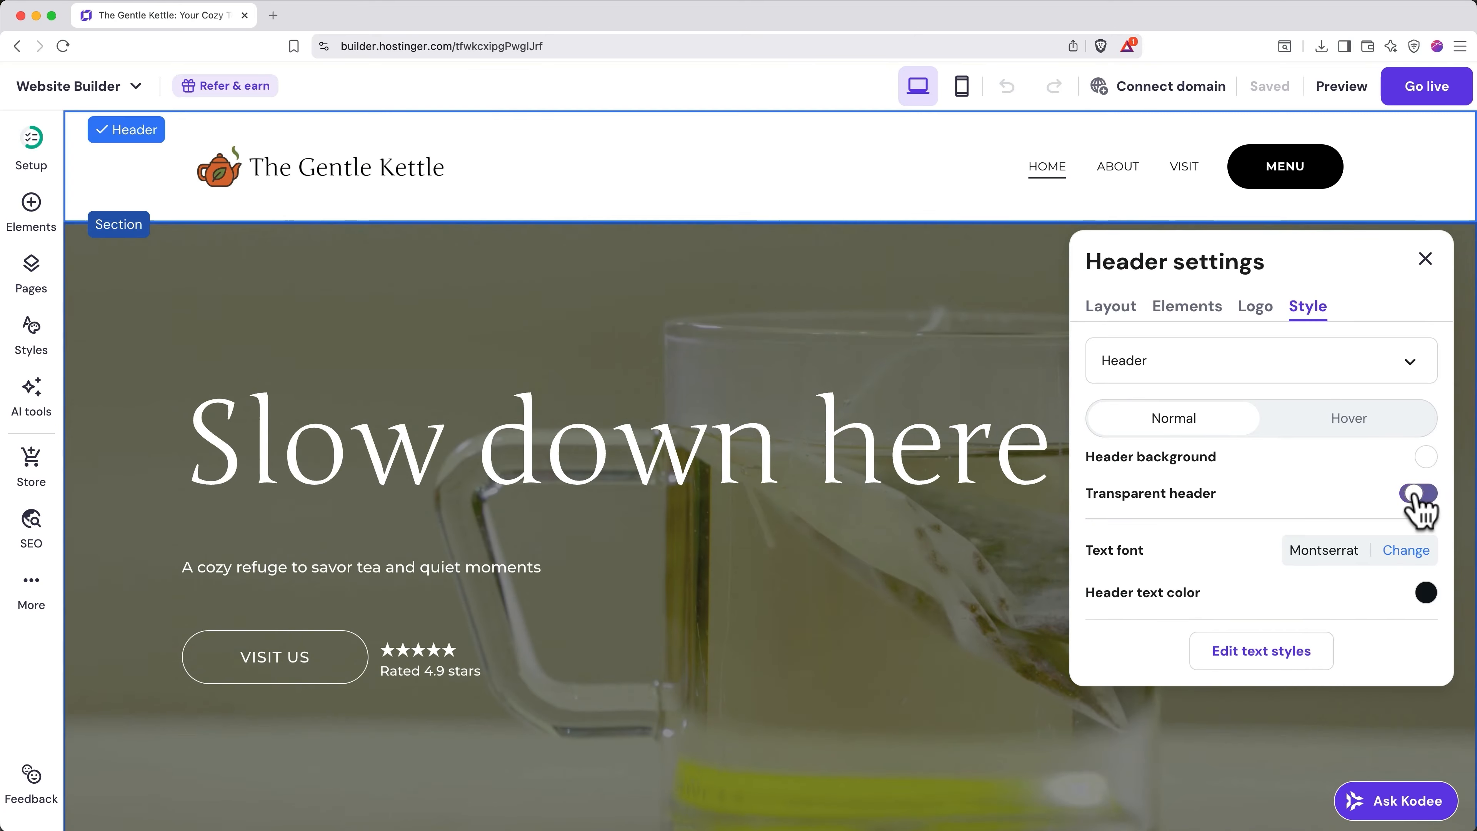